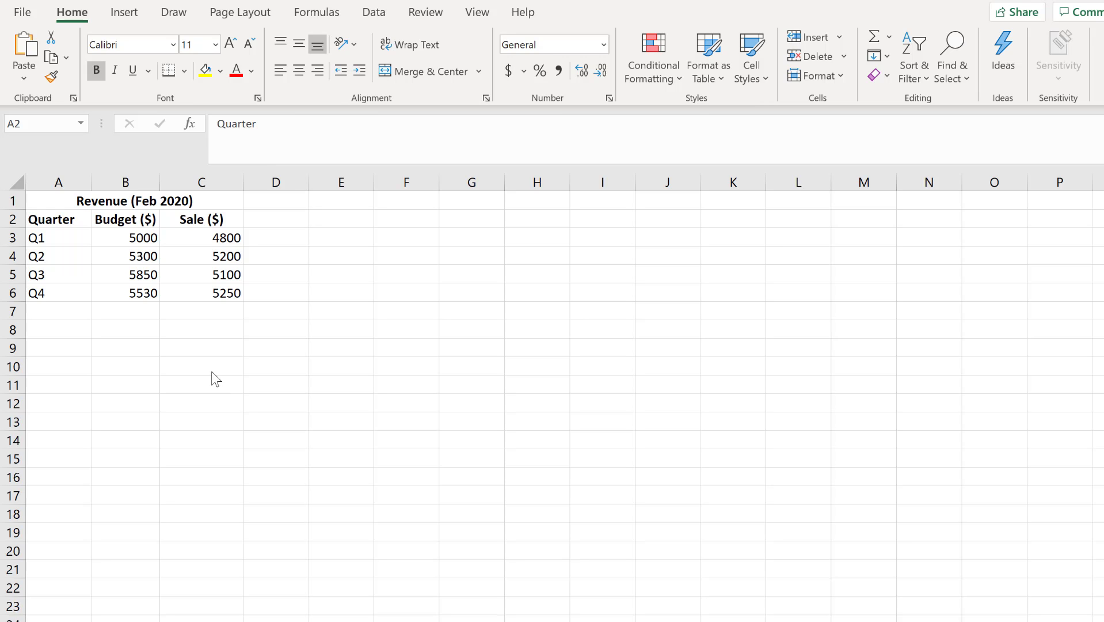
- Insert the recommended Clustered Column chart for the quarter and budget data in A2:B6 and move it slightly higher on the sheet
click(72, 229)
drag(57, 223, 133, 292)
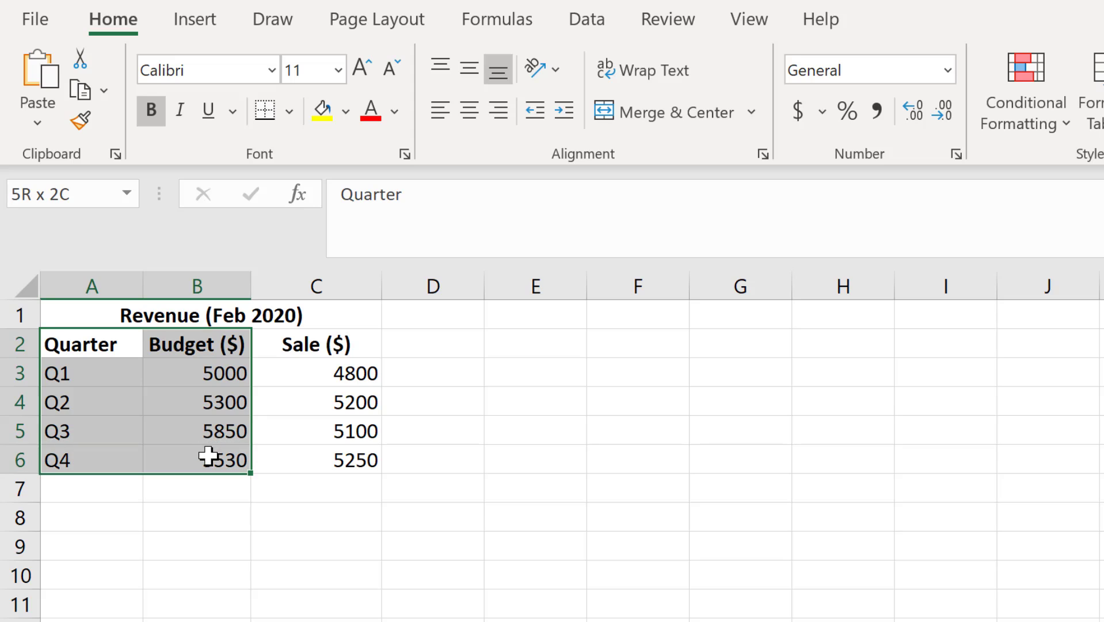
drag(208, 456, 209, 457)
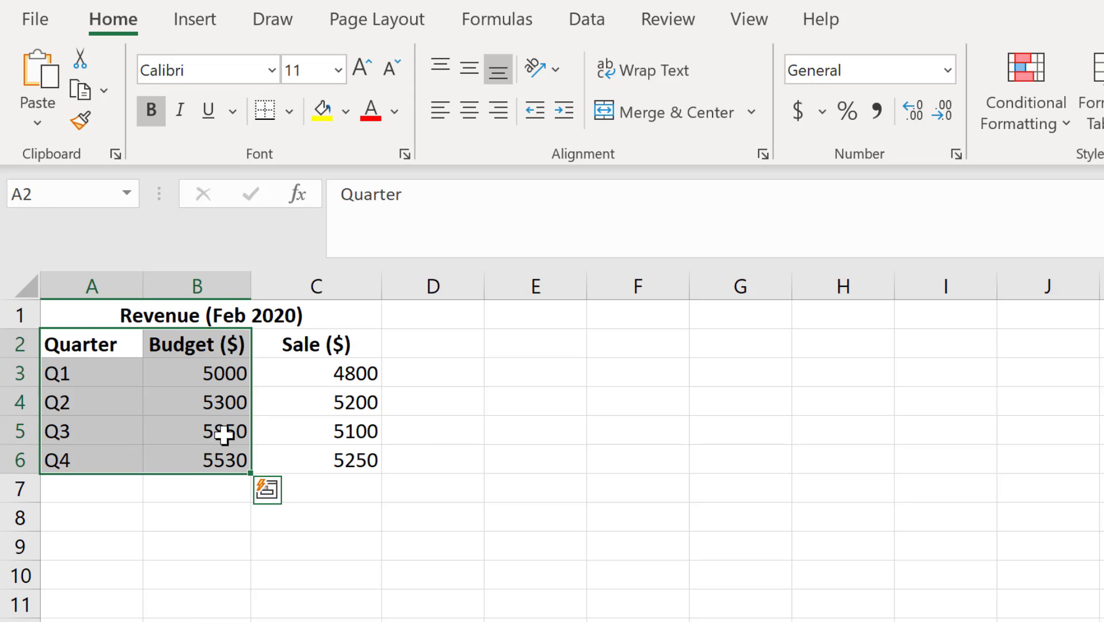
click(196, 29)
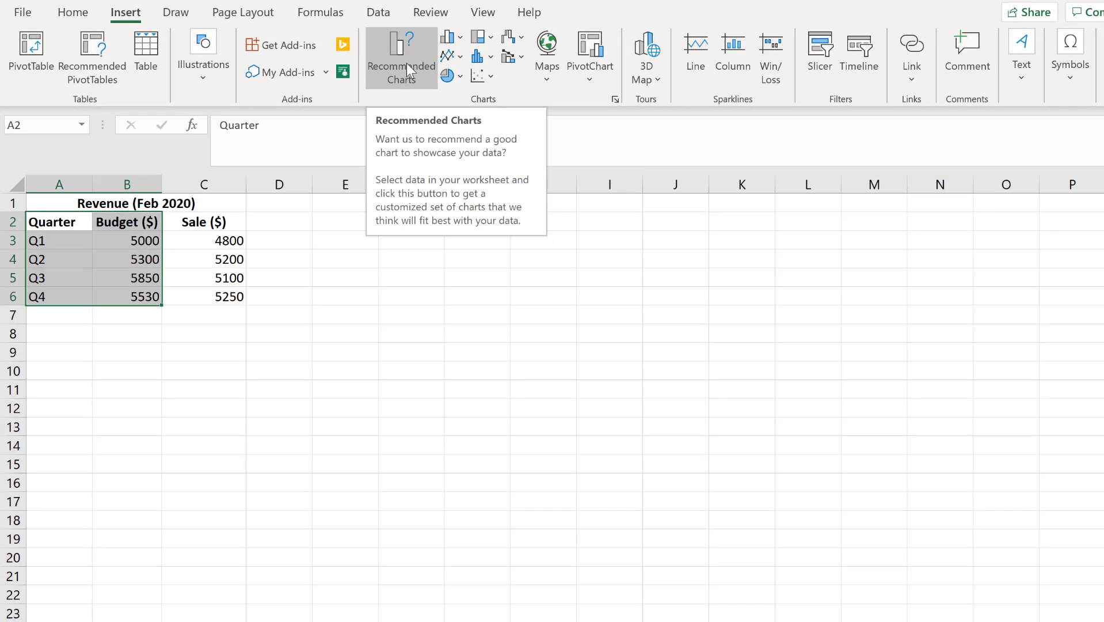
click(407, 63)
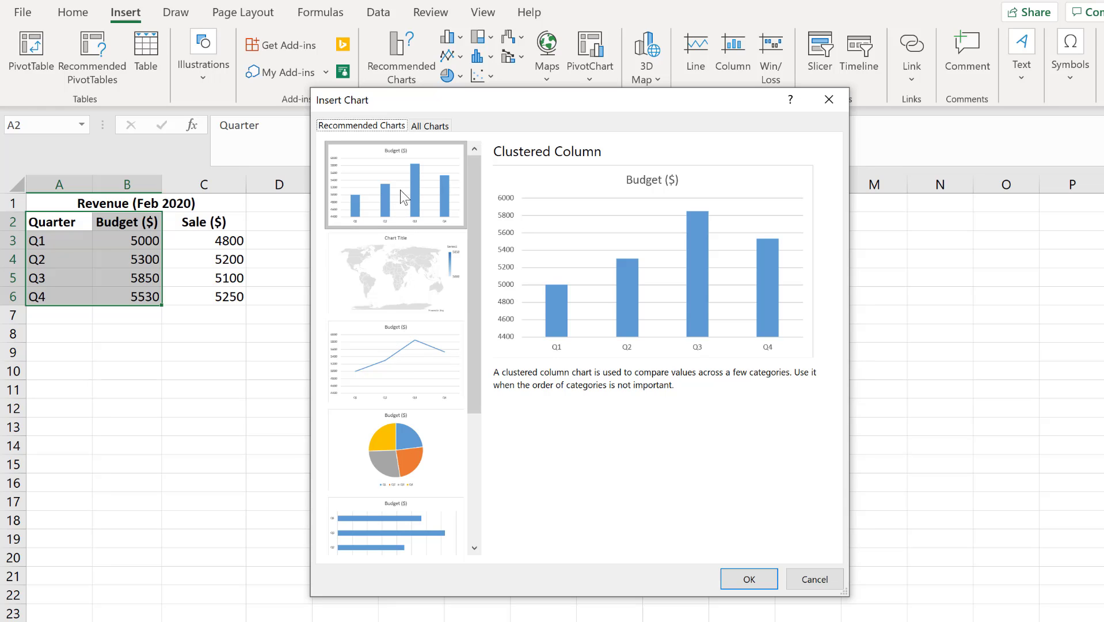
click(746, 577)
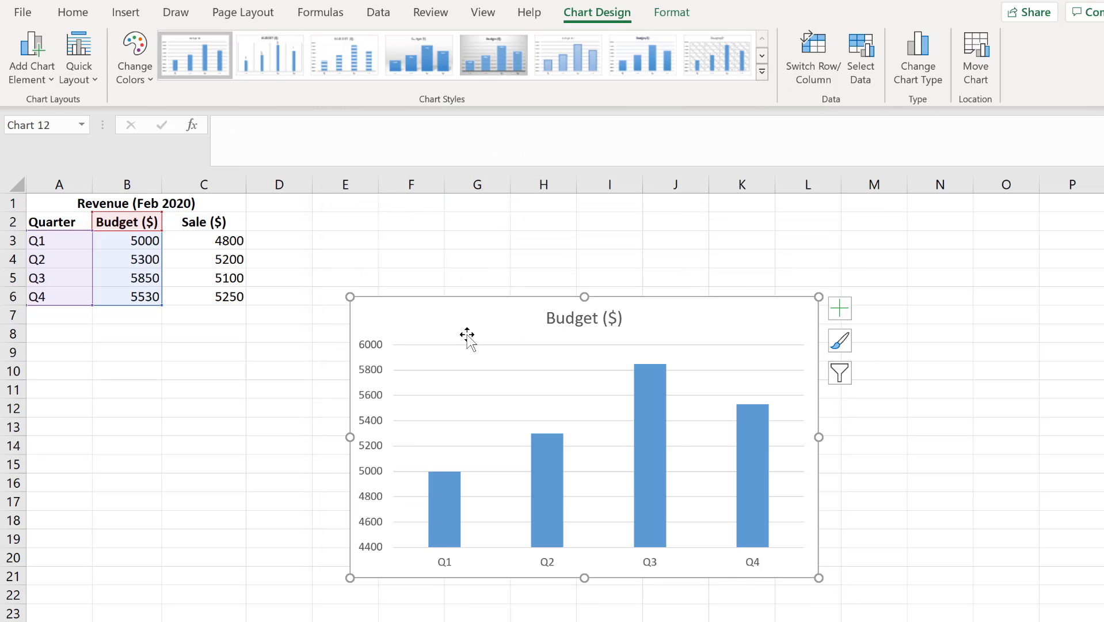
drag(484, 326, 497, 287)
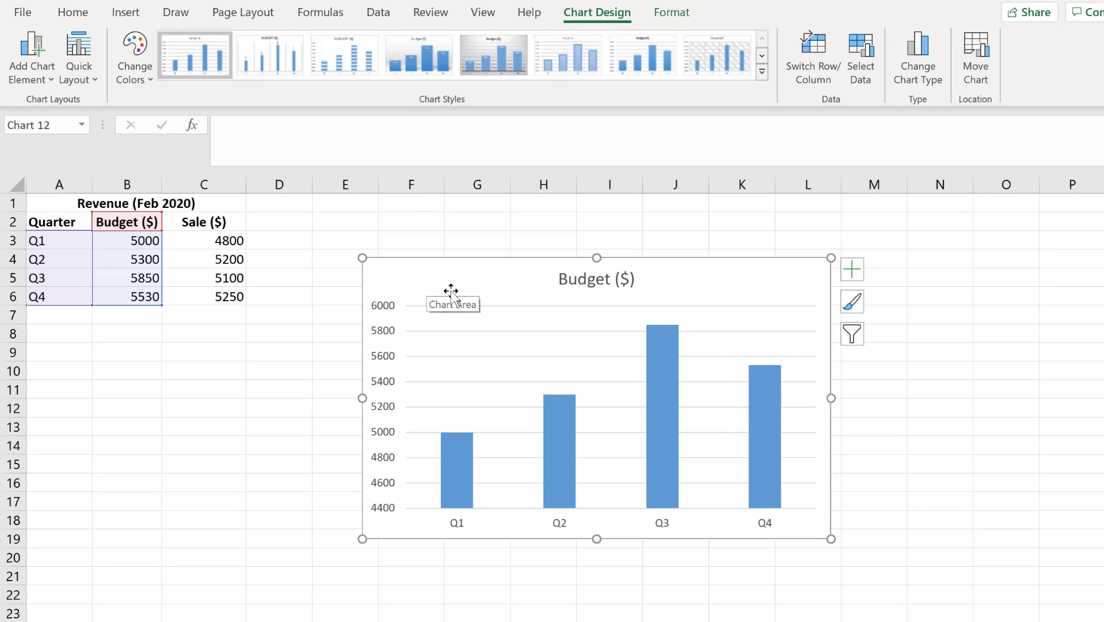
- Replace the chart with a directly inserted 2-D Clustered Column chart based on A2:B6
key(Delete)
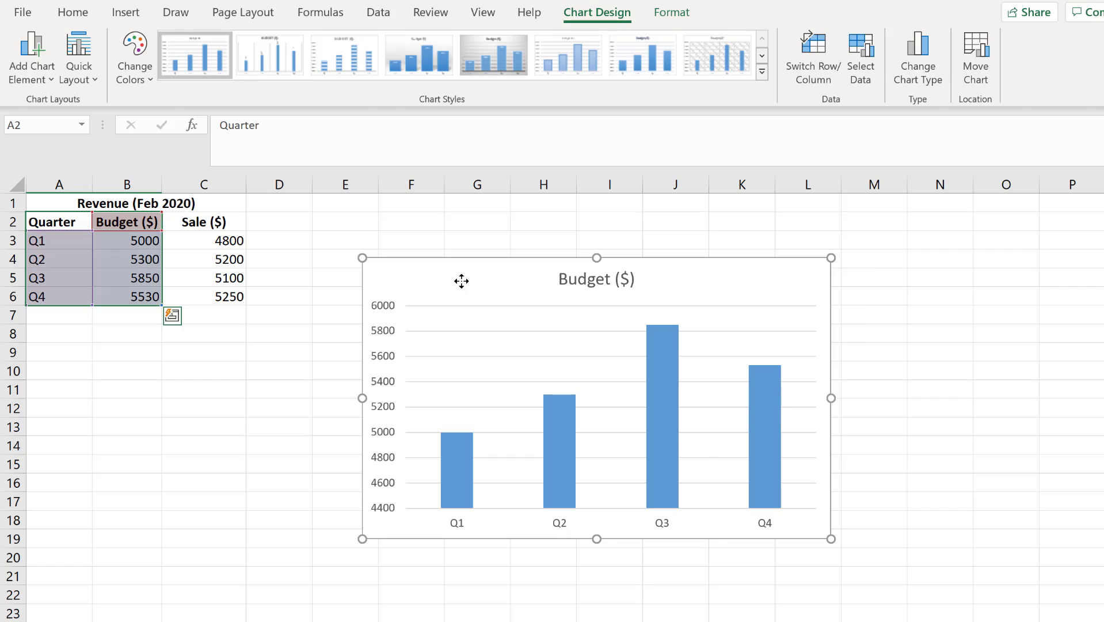
drag(79, 222, 140, 302)
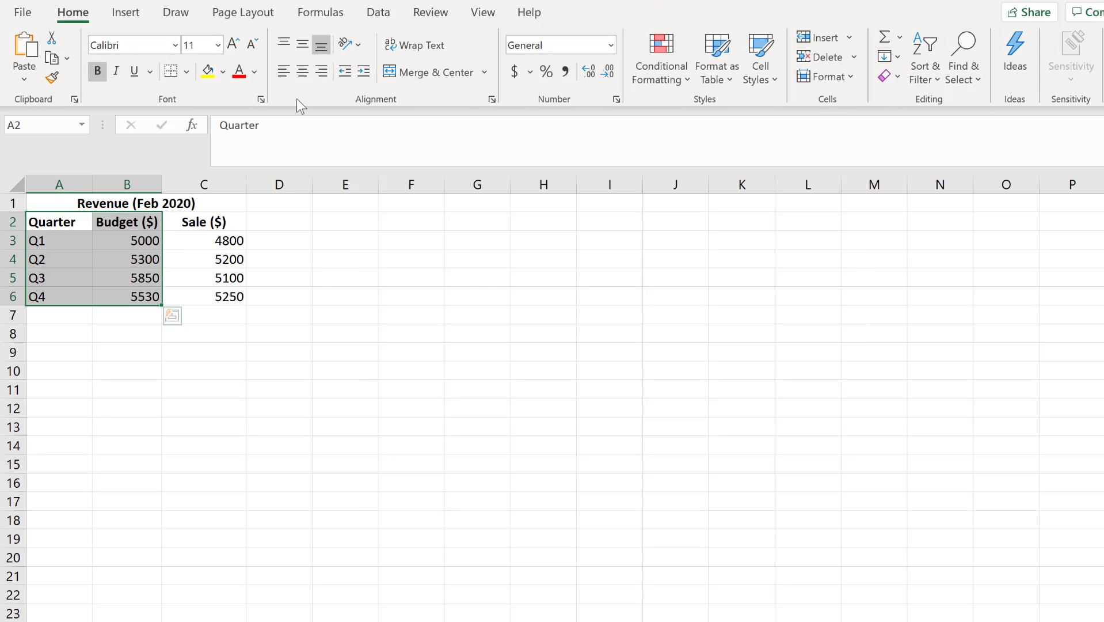
click(126, 13)
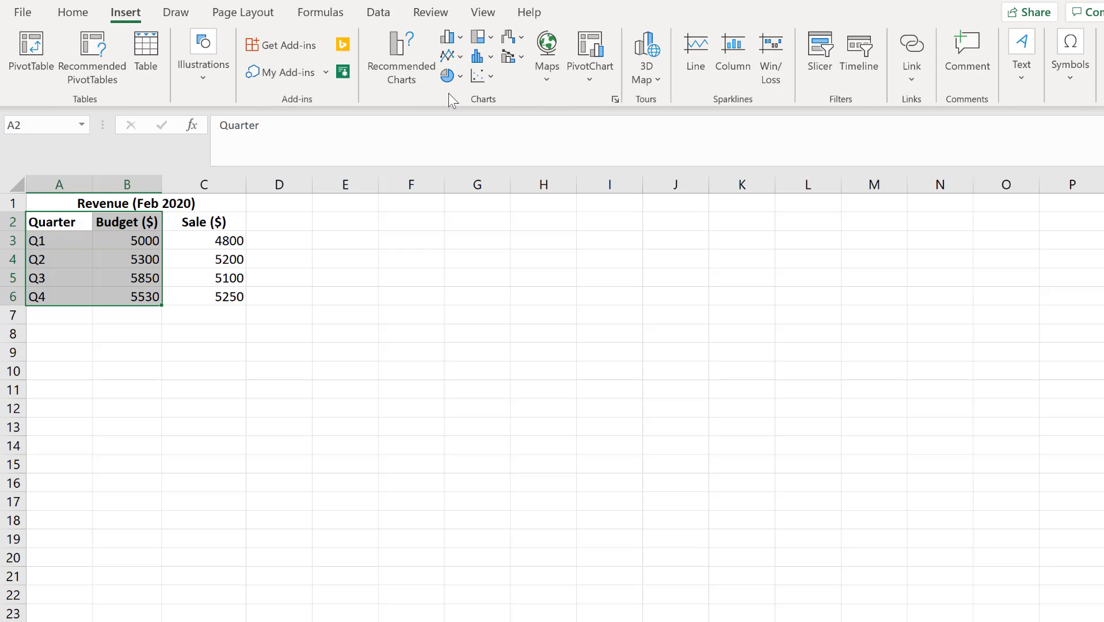
click(462, 36)
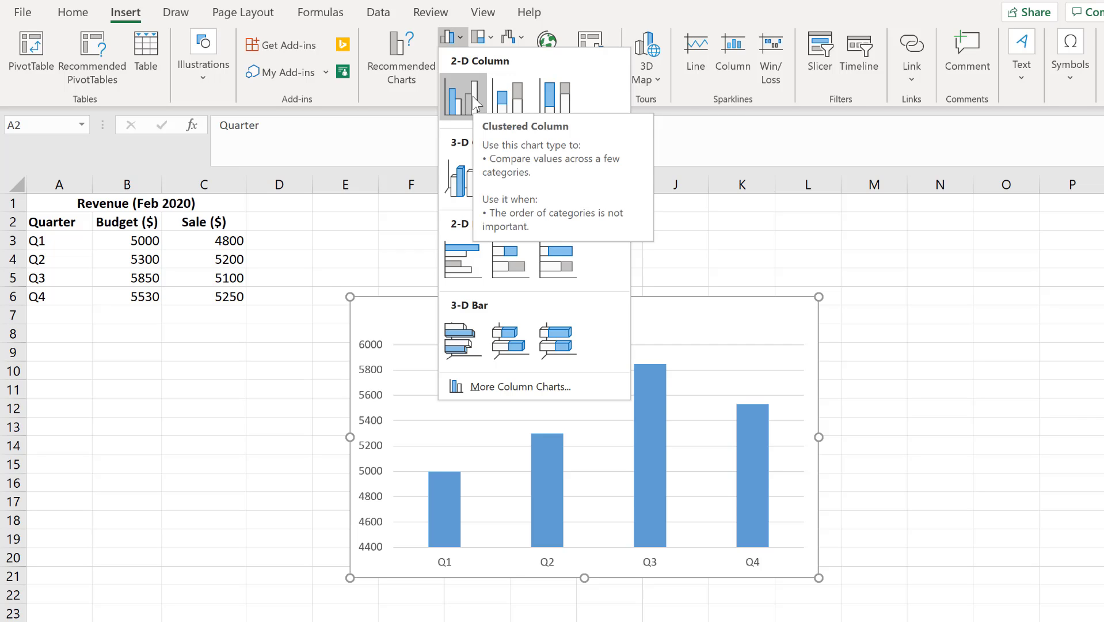
click(473, 95)
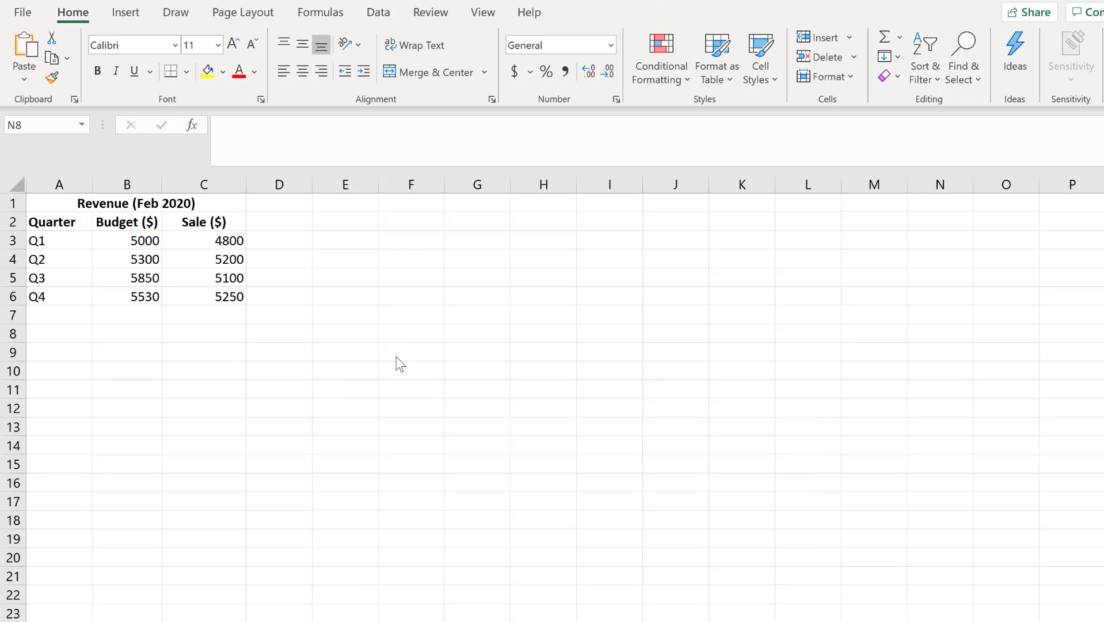
- Insert an empty 2-D Clustered Column chart without preselected data and move it to the area around columns E to L
click(126, 19)
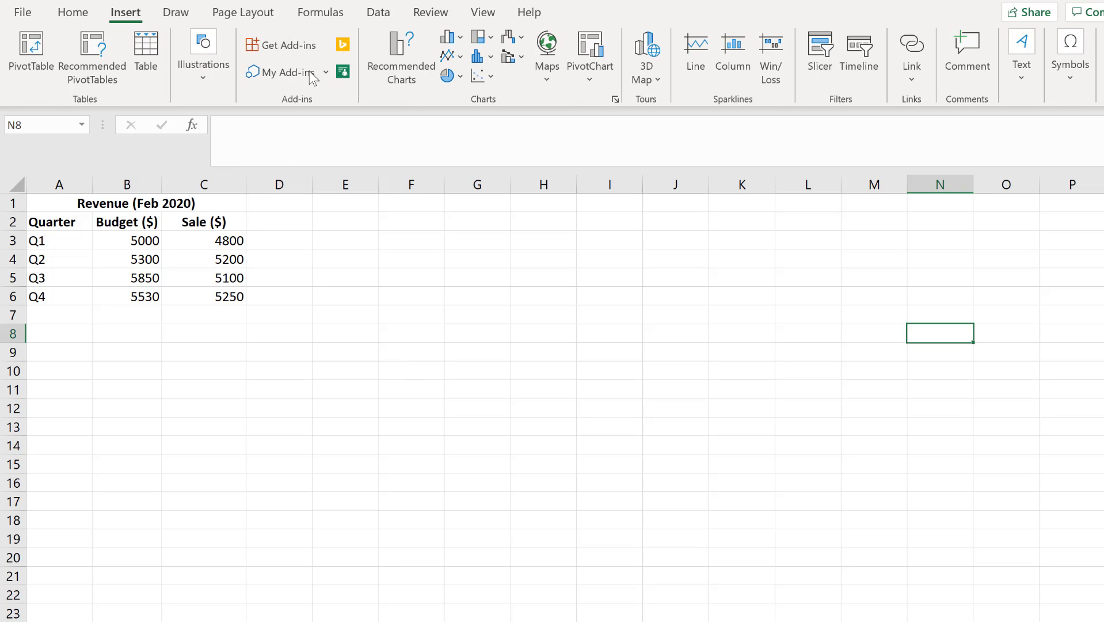
click(460, 38)
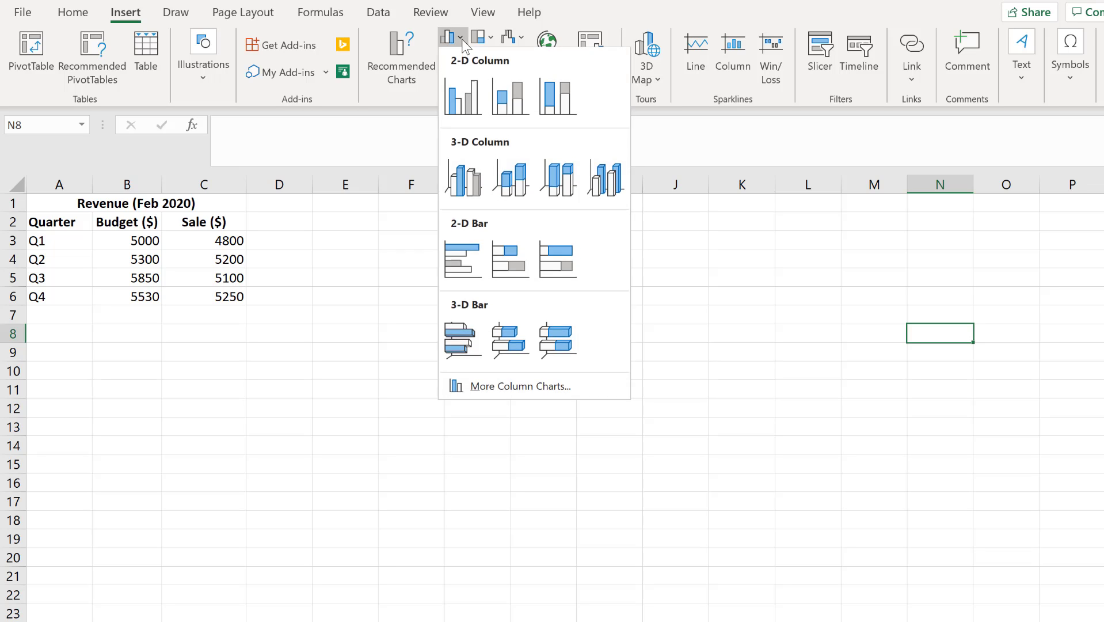
click(463, 86)
drag(505, 392, 499, 353)
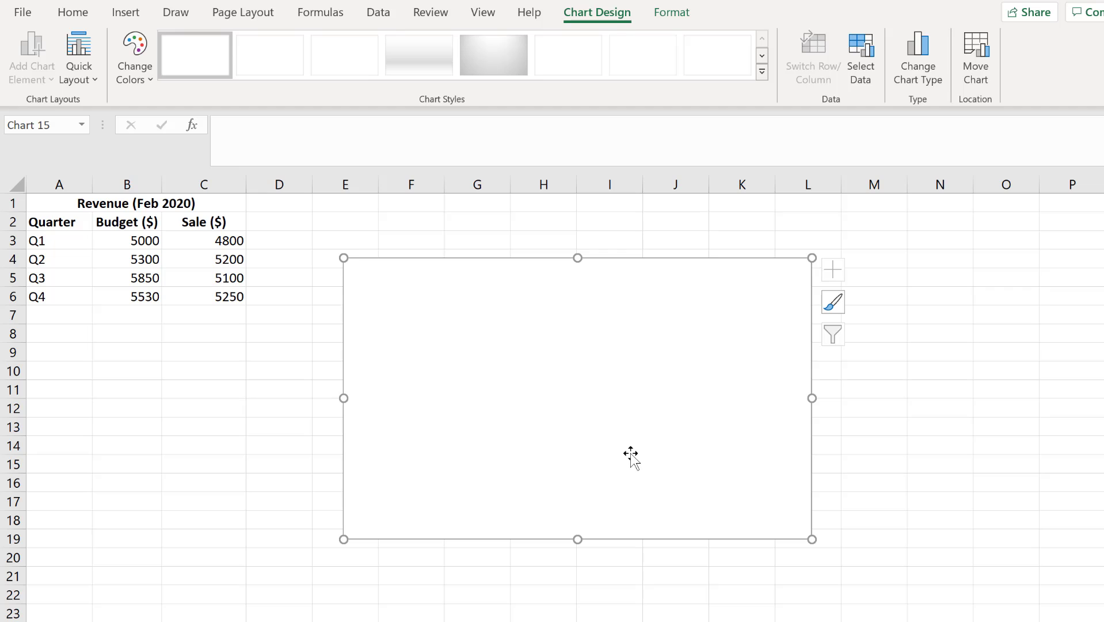
click(885, 464)
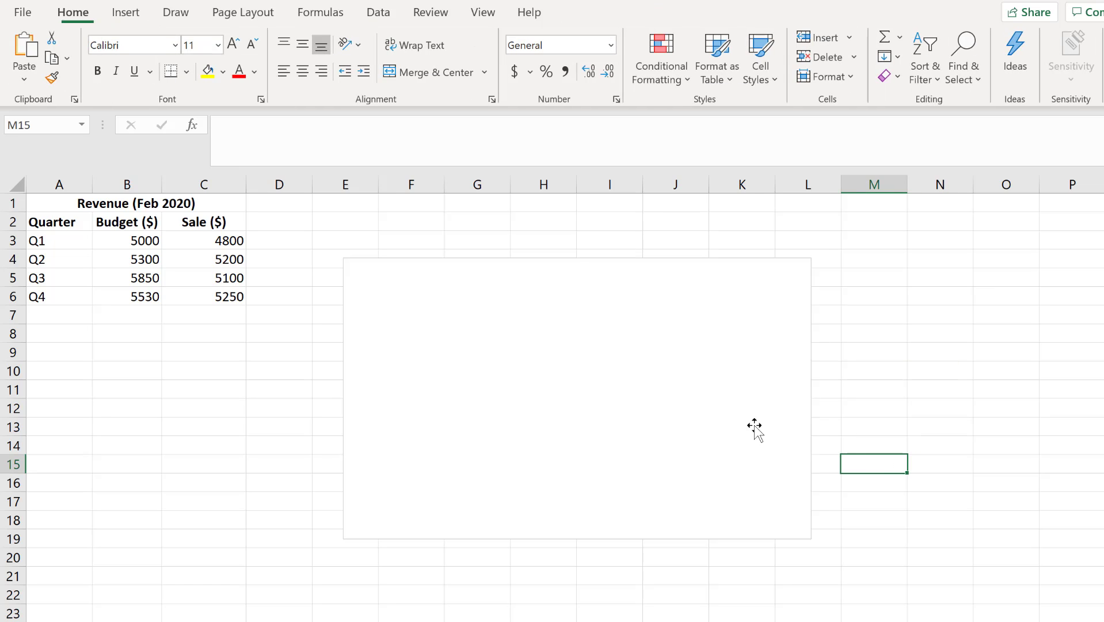
- Set the empty chart's data range to A2:B6 on the Revenue sheet
click(694, 397)
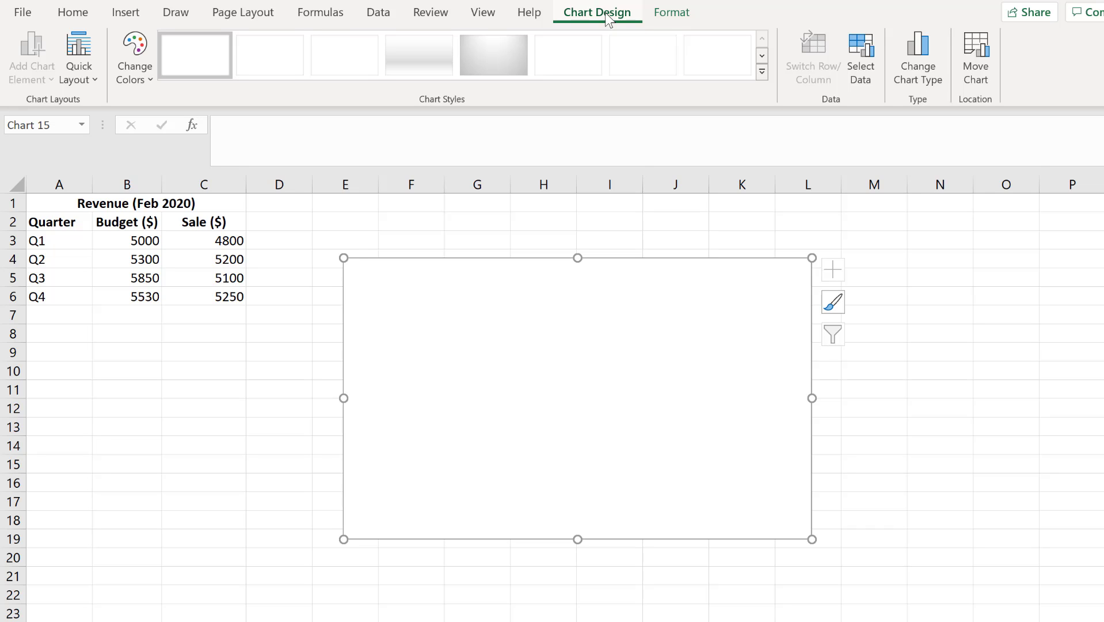
click(867, 77)
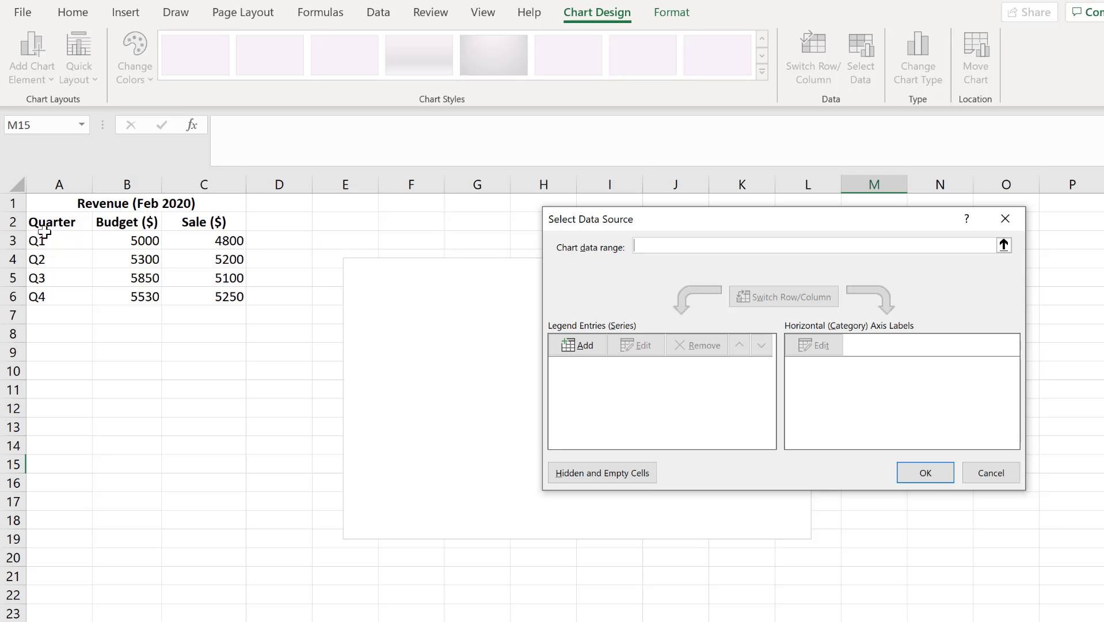
drag(46, 222, 126, 292)
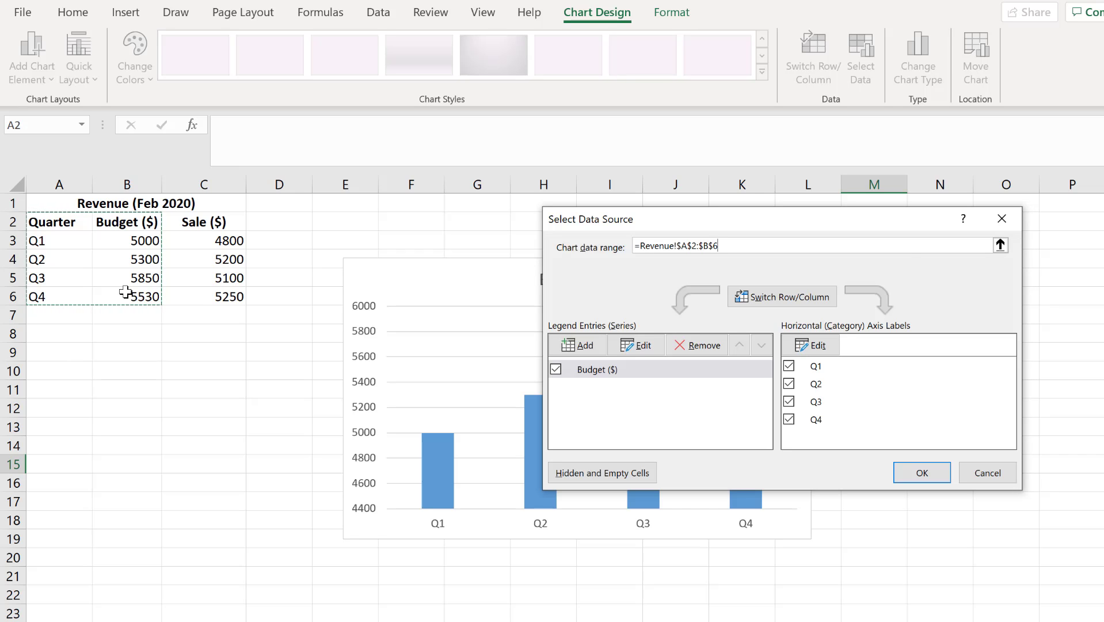
drag(668, 216, 748, 75)
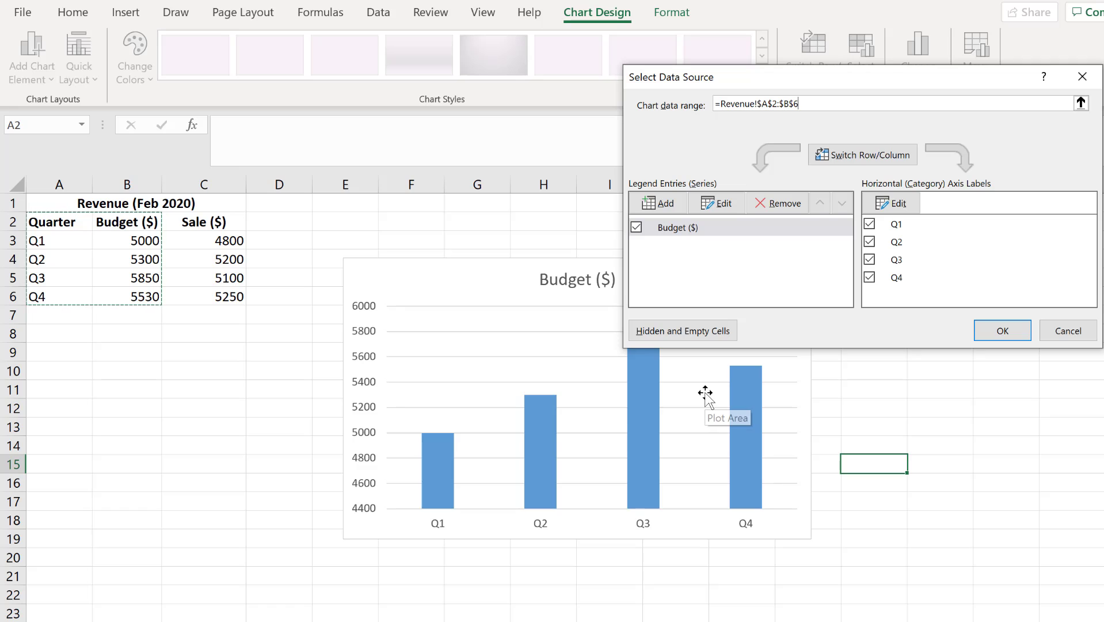
click(998, 332)
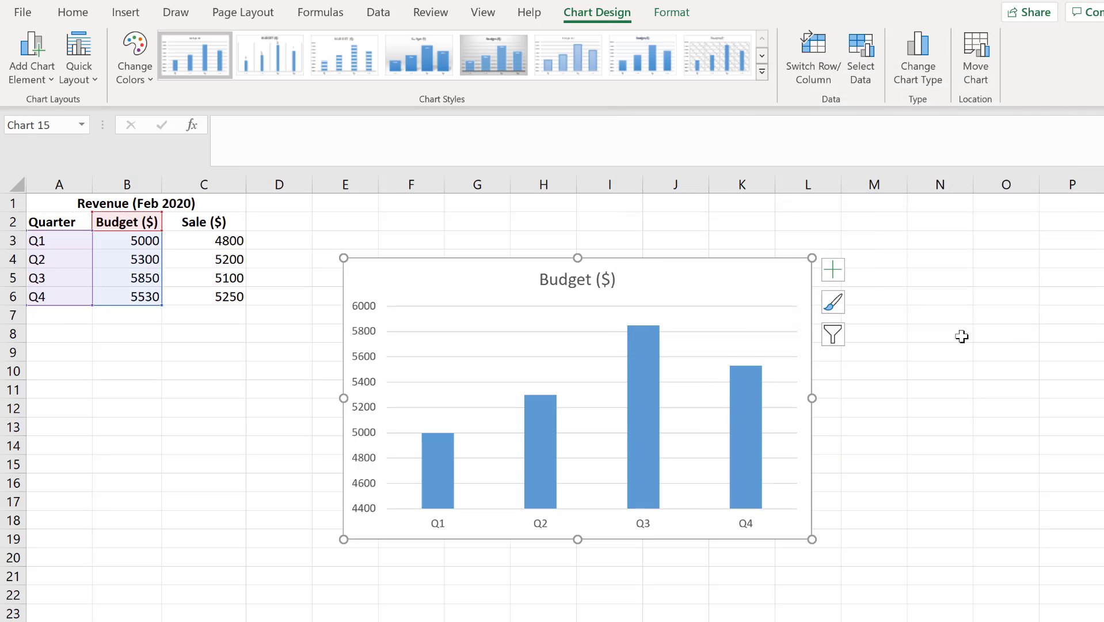
- Add a series to the empty chart with its name from B2 and its values from B3:B6
click(683, 363)
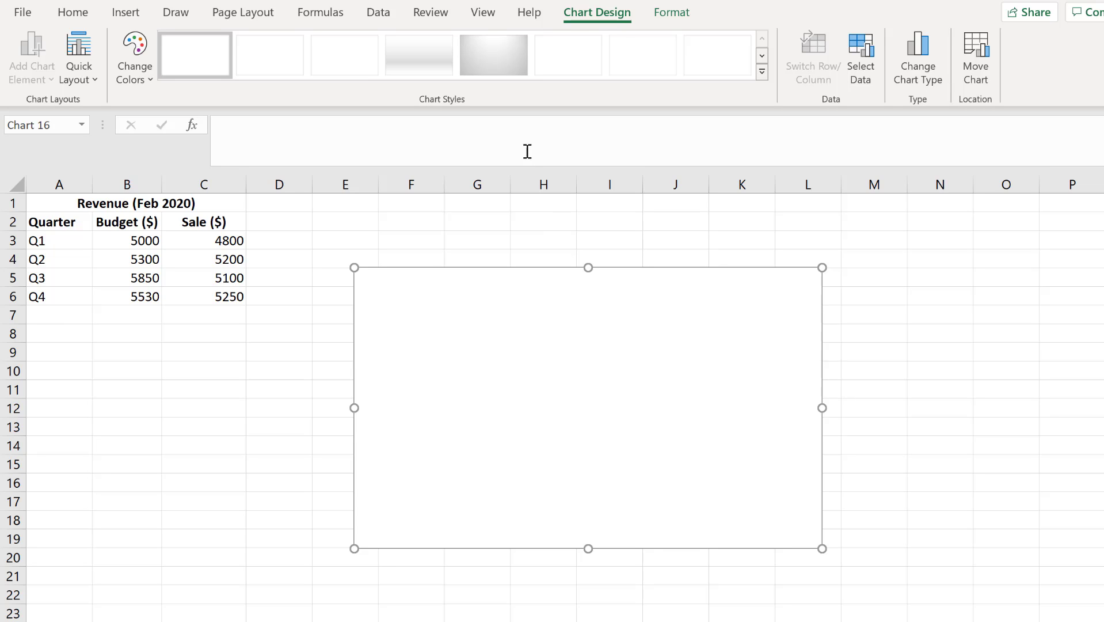
click(864, 70)
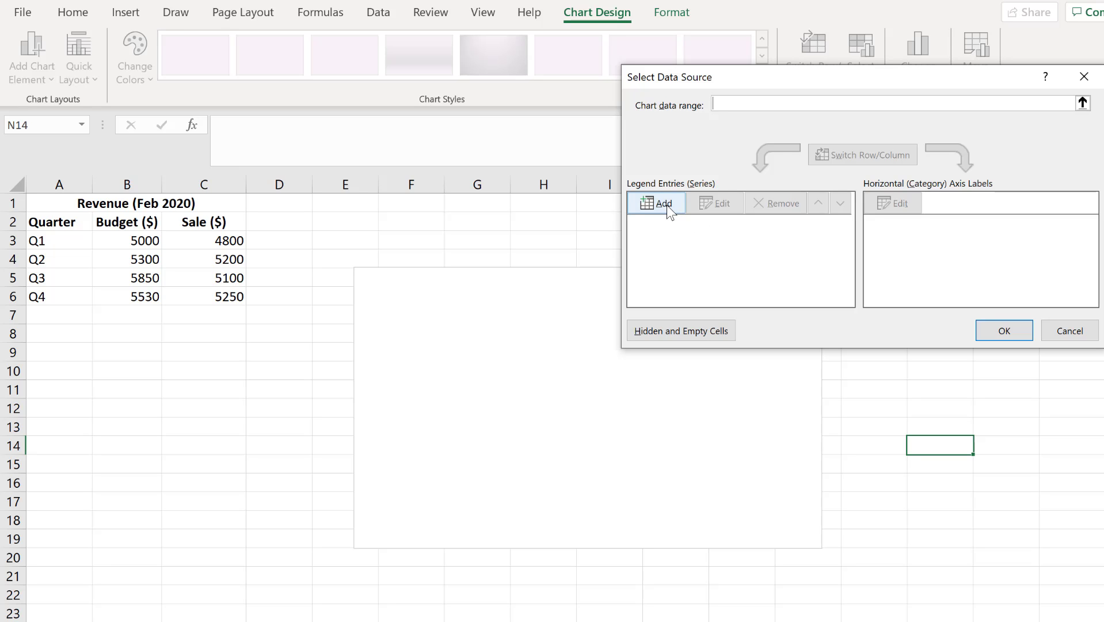
click(666, 205)
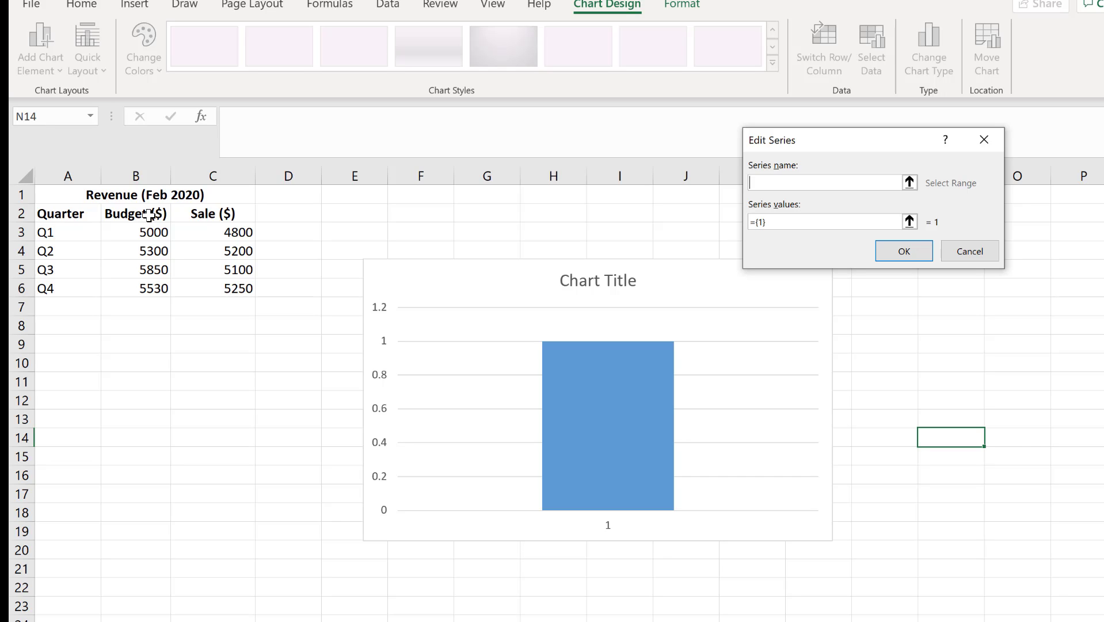
click(149, 214)
click(775, 222)
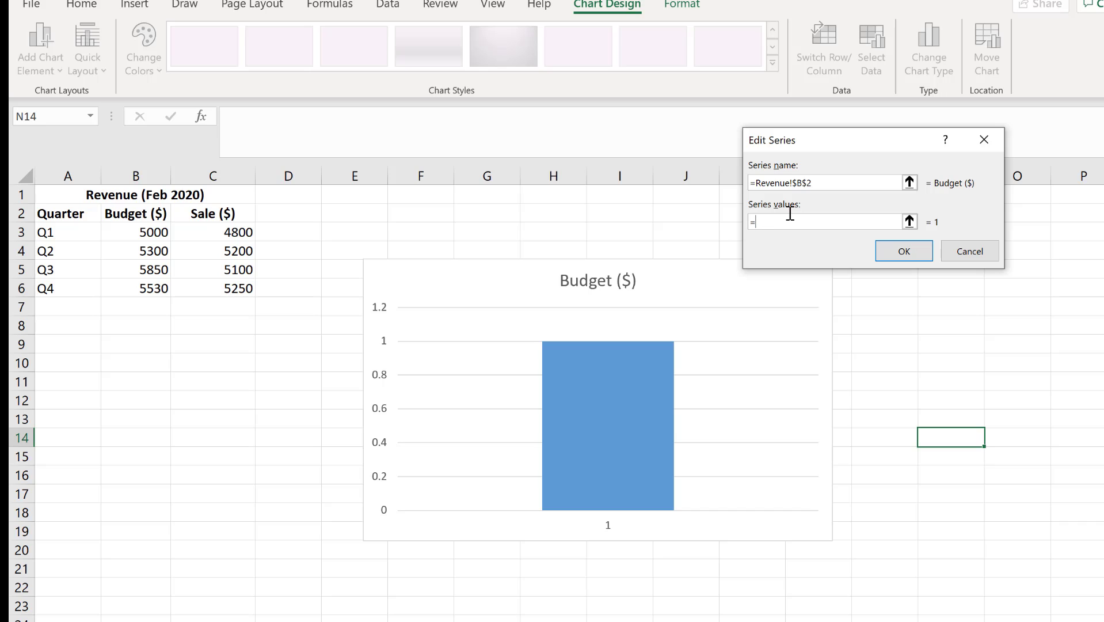
drag(158, 236, 151, 293)
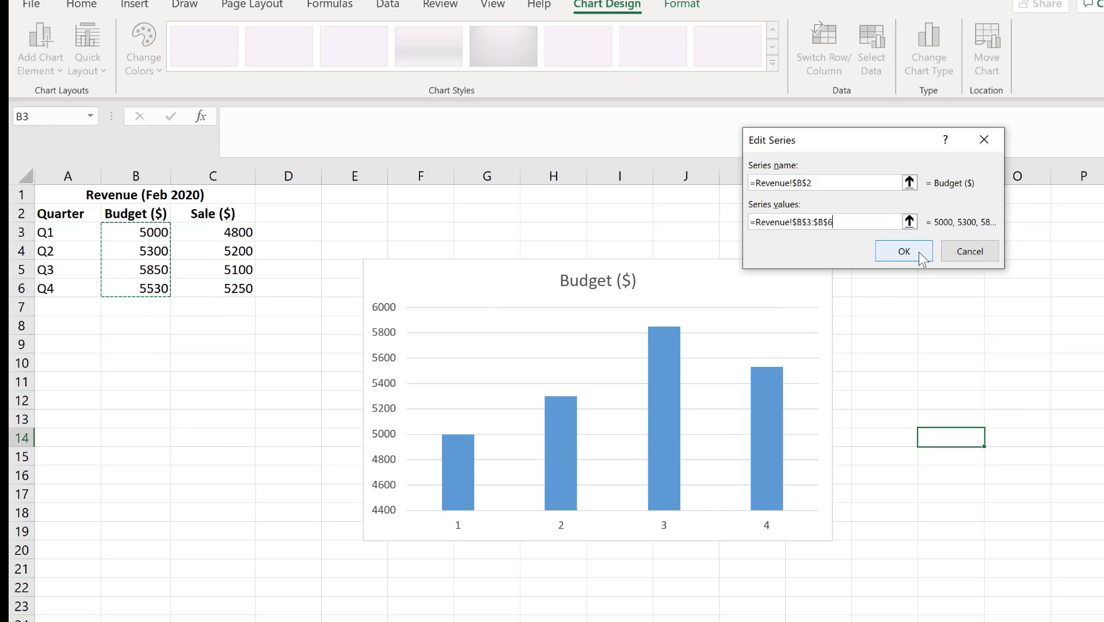
click(919, 252)
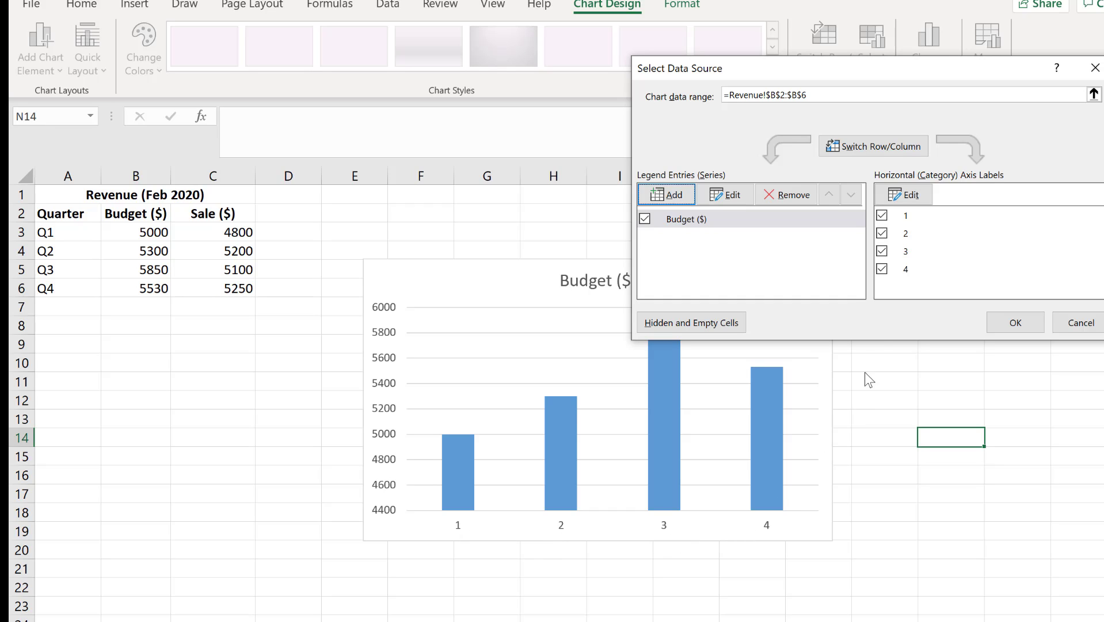
- Set the chart's horizontal axis labels to the quarters in A3:A6 and apply the data source
click(911, 196)
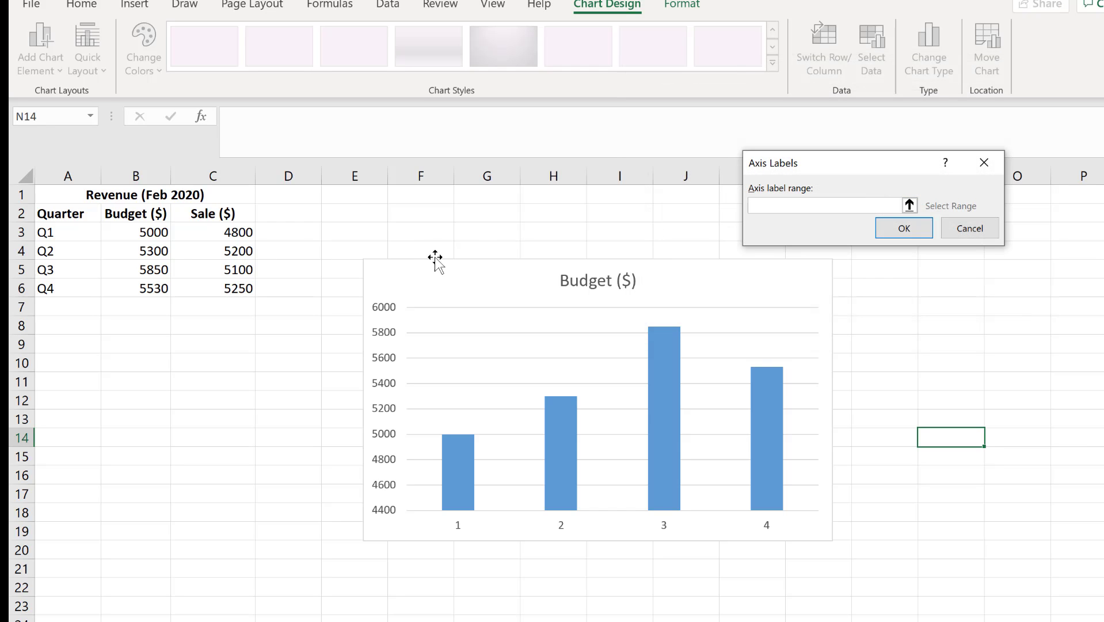
drag(77, 231, 79, 289)
click(902, 229)
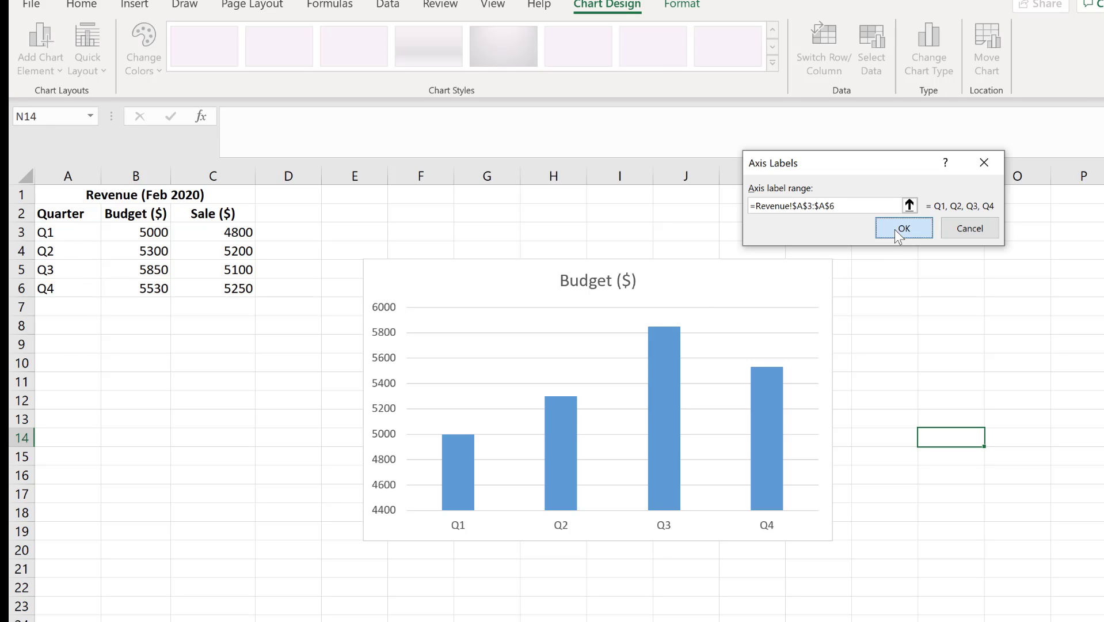
click(1012, 322)
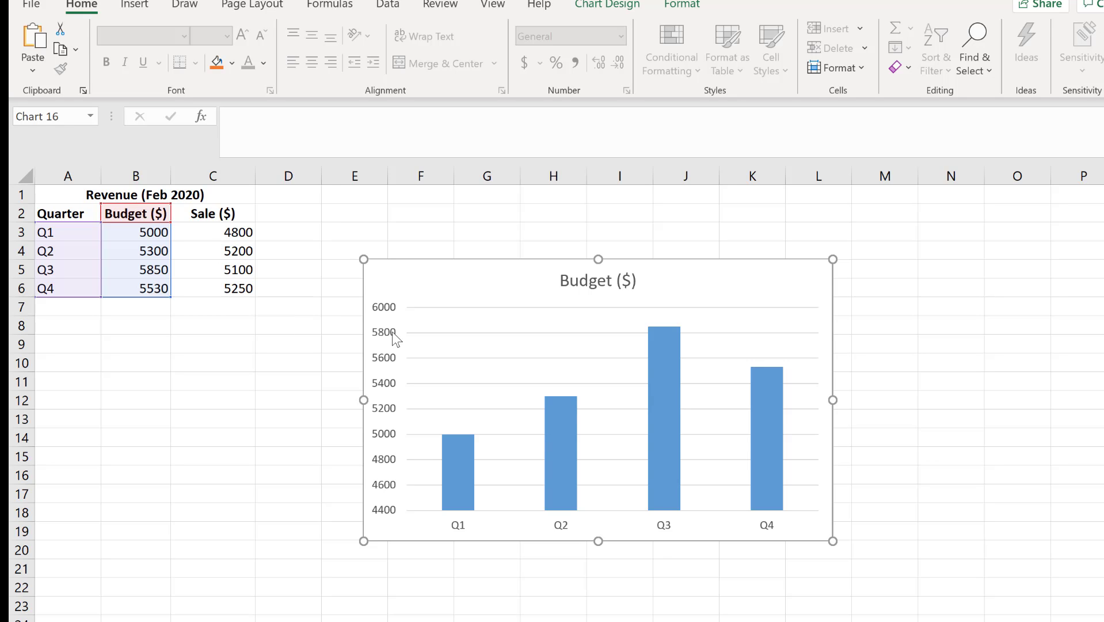
- Add a second series to the chart with its name from C2 and its values from C3:C6
click(742, 309)
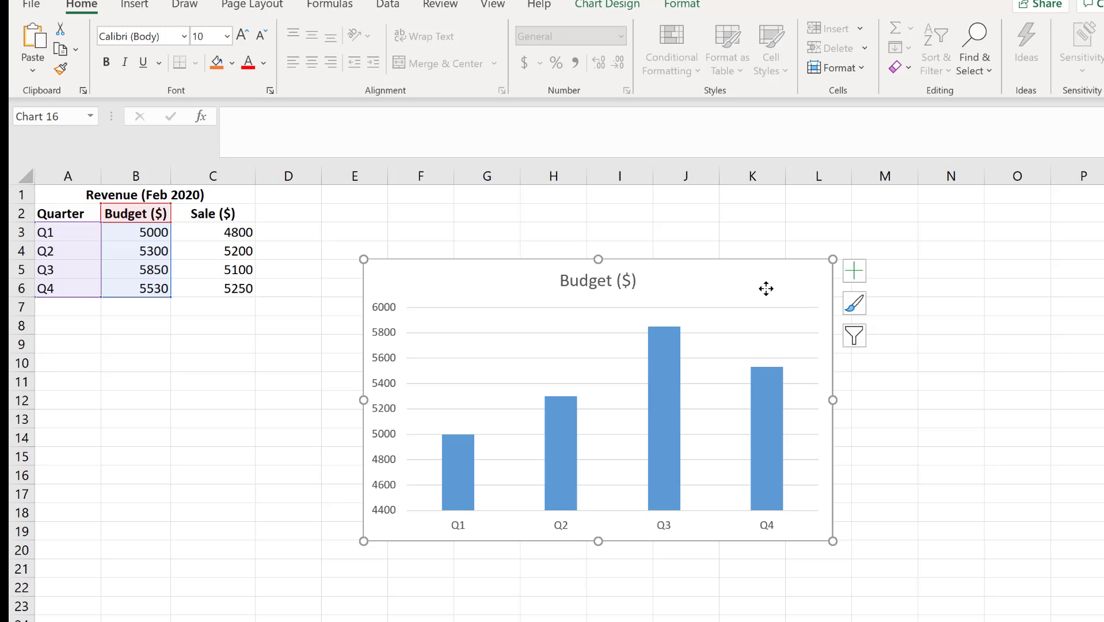
click(618, 10)
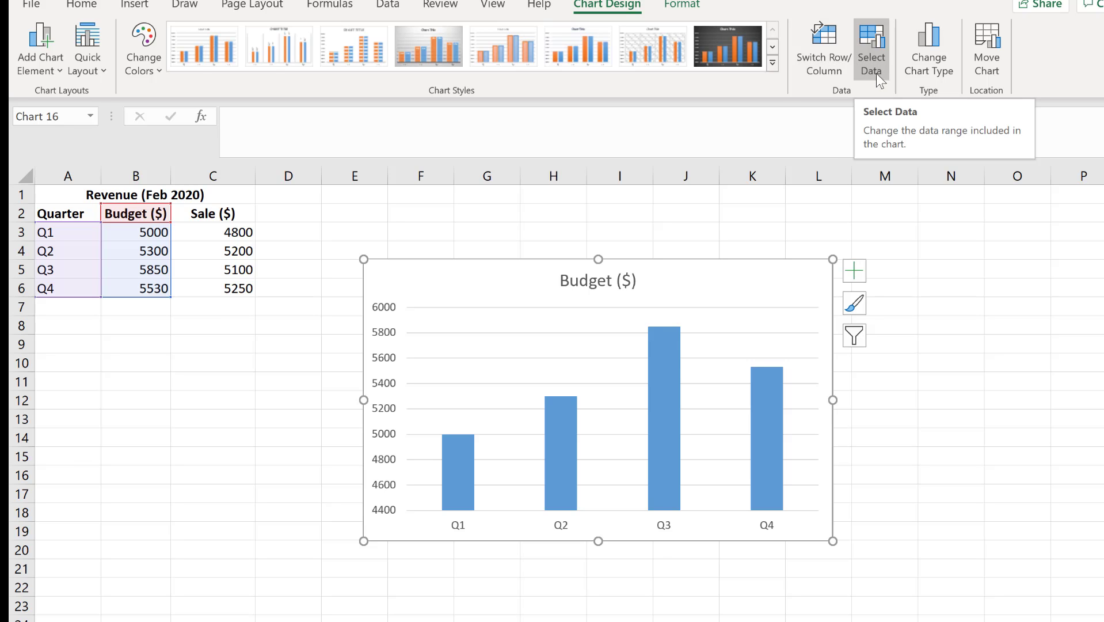
click(871, 46)
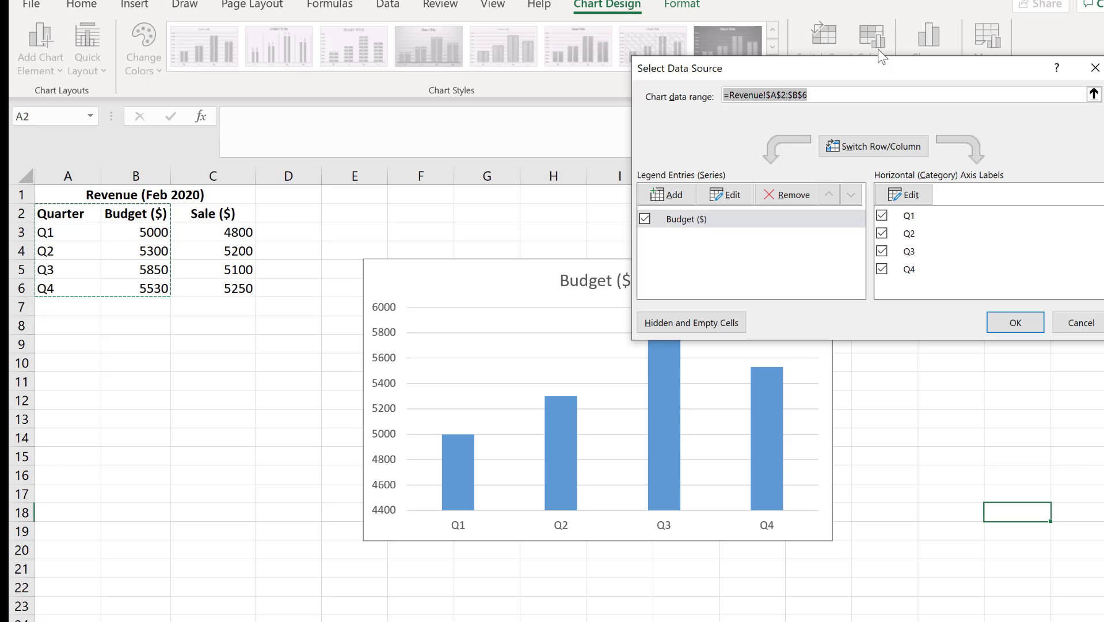
click(674, 200)
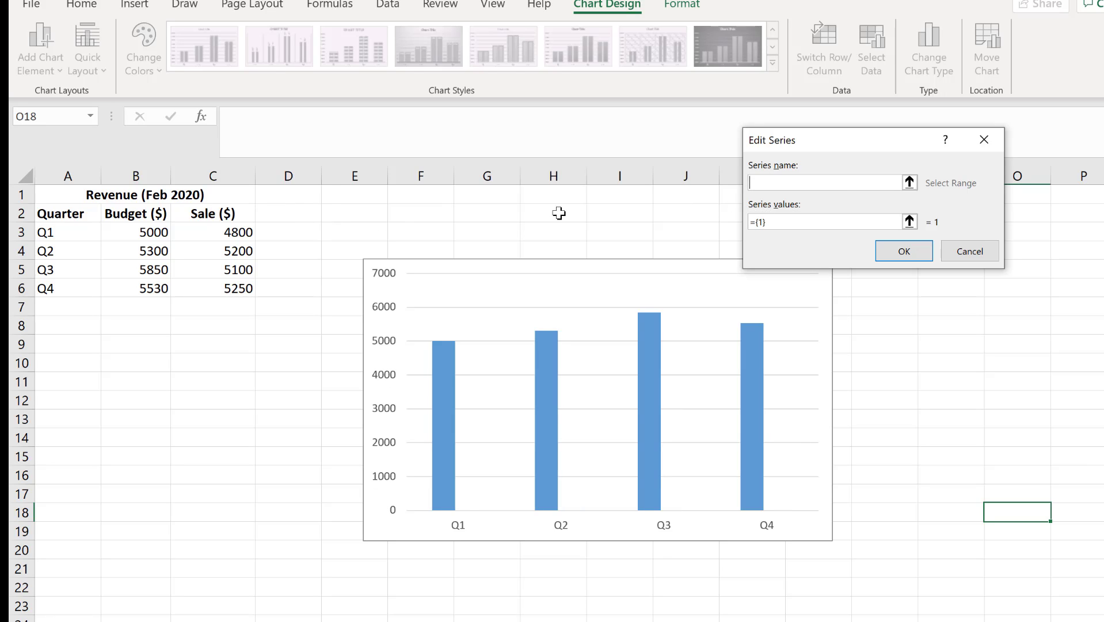
click(249, 213)
click(782, 226)
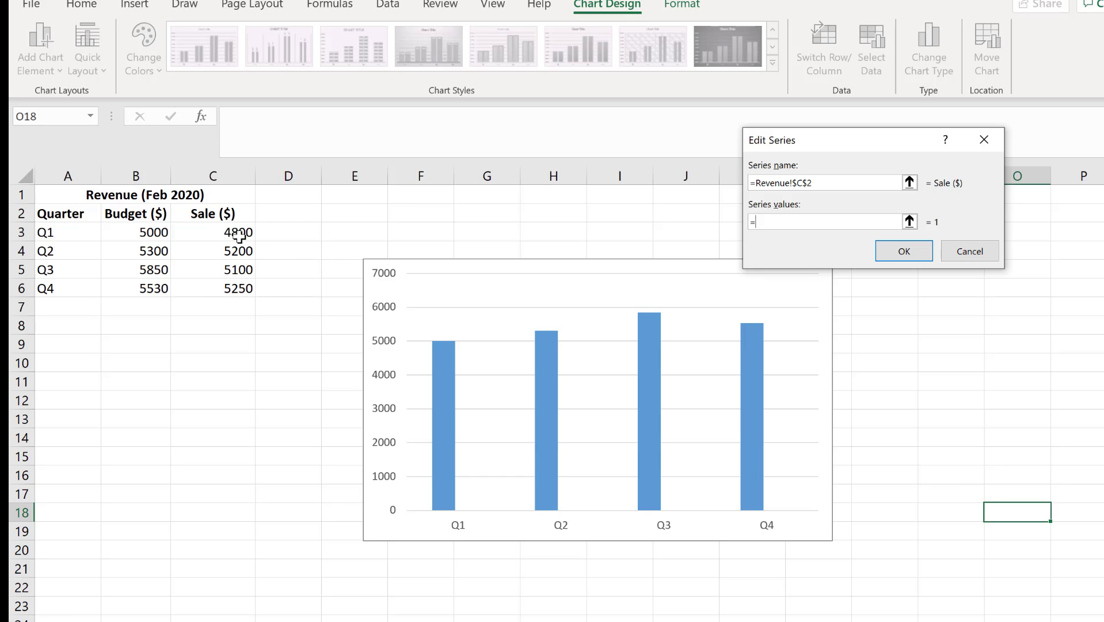
drag(238, 233, 233, 286)
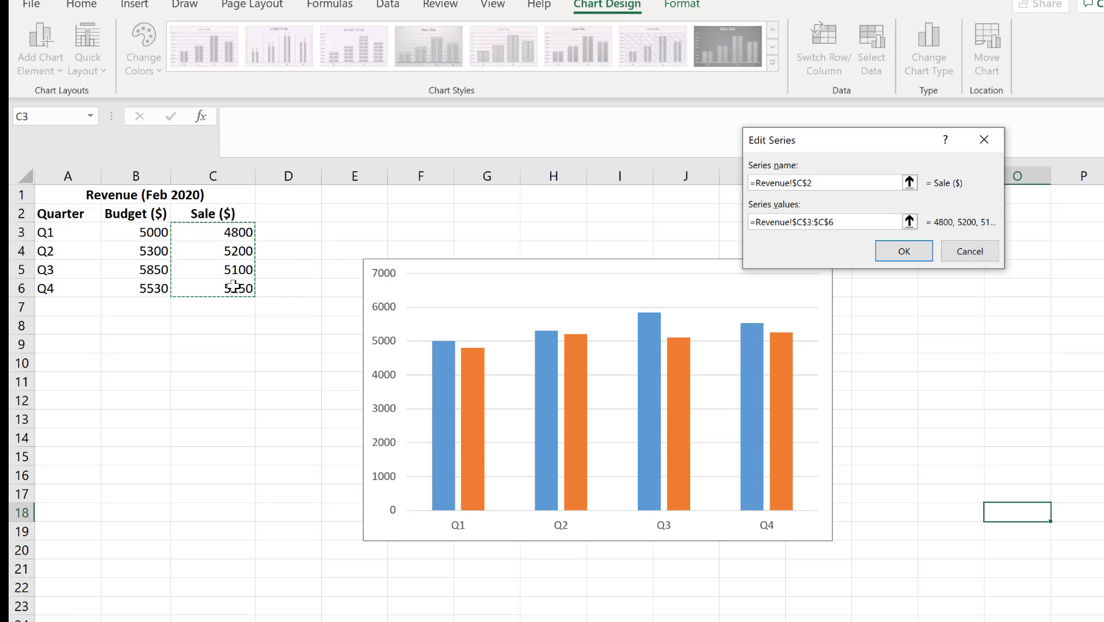
key(Return)
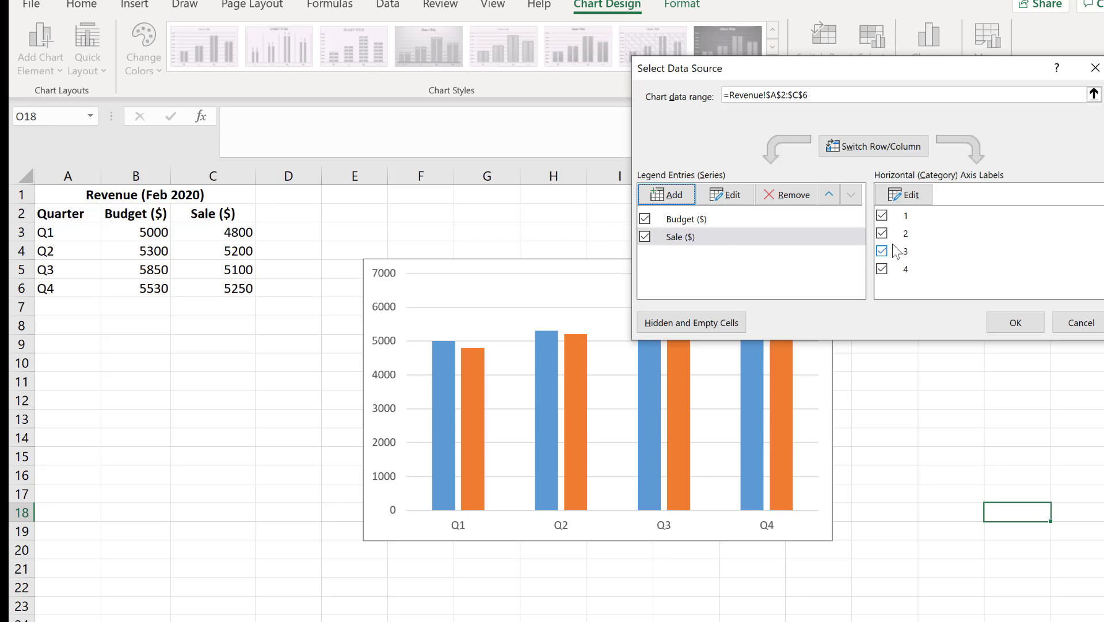
- Set the two-series chart's horizontal axis labels to A3:A6 and apply the data source changes
click(912, 201)
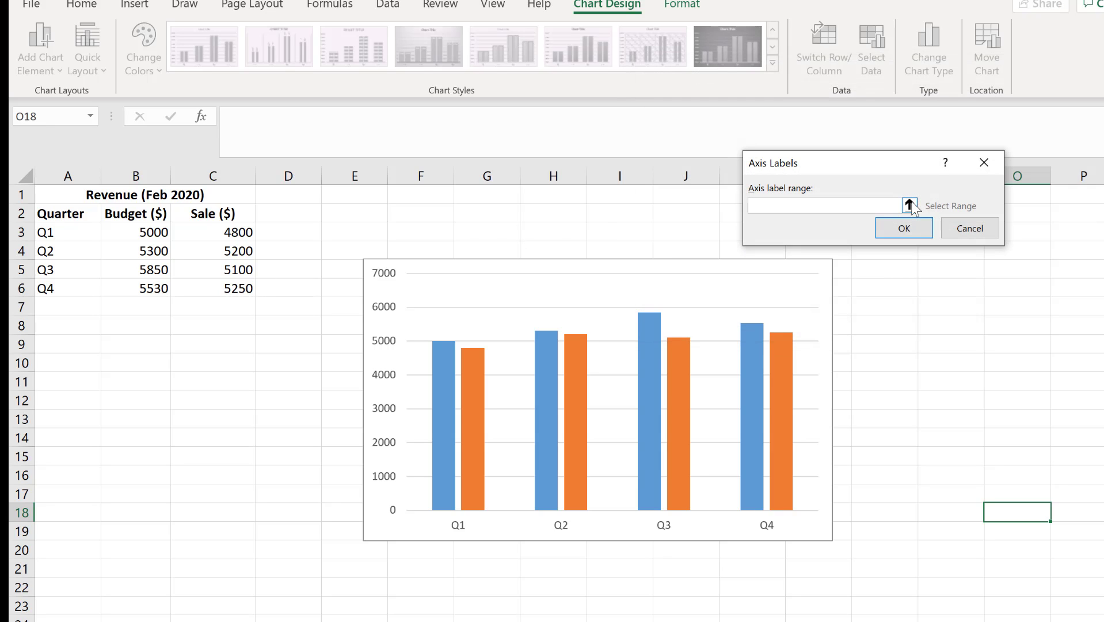
drag(69, 230, 68, 288)
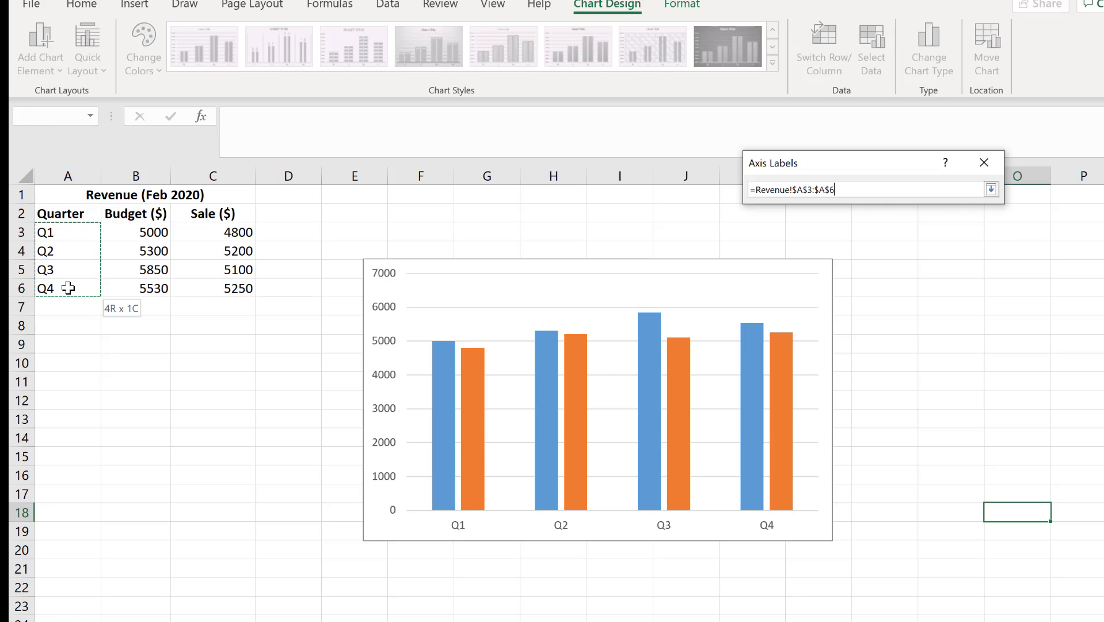
key(Return)
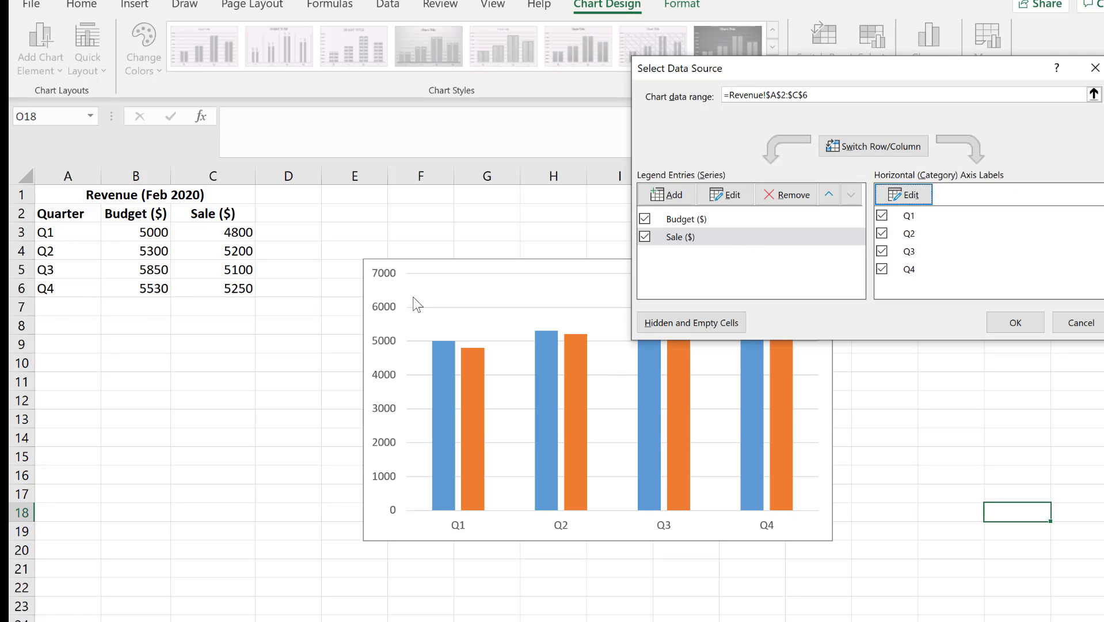
click(1015, 323)
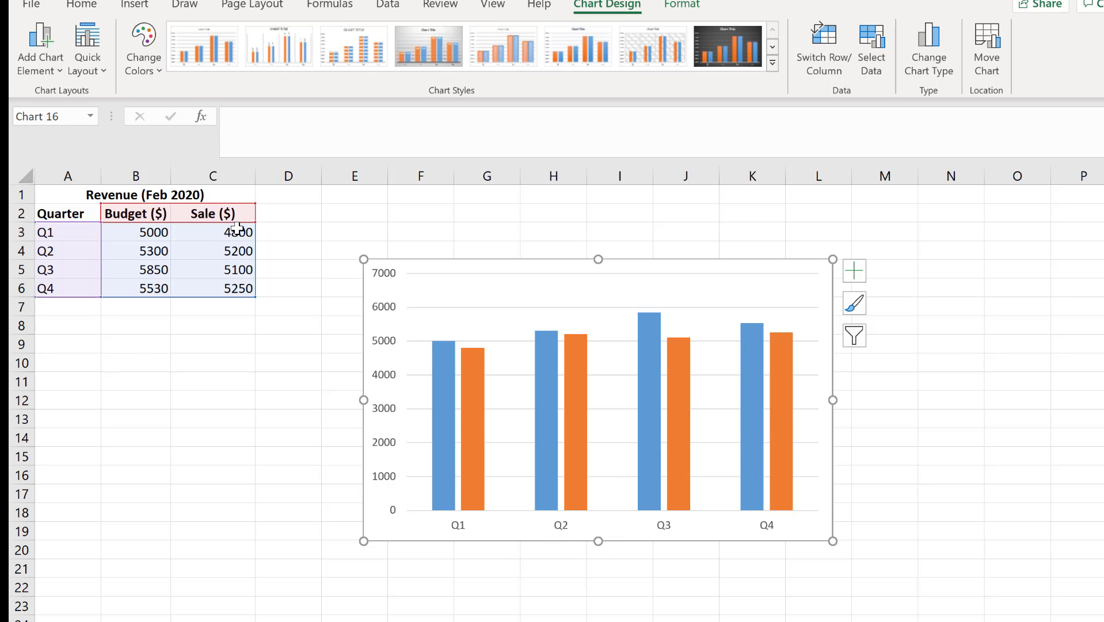
- Delete the orange Sale ($) series from the chart
click(582, 397)
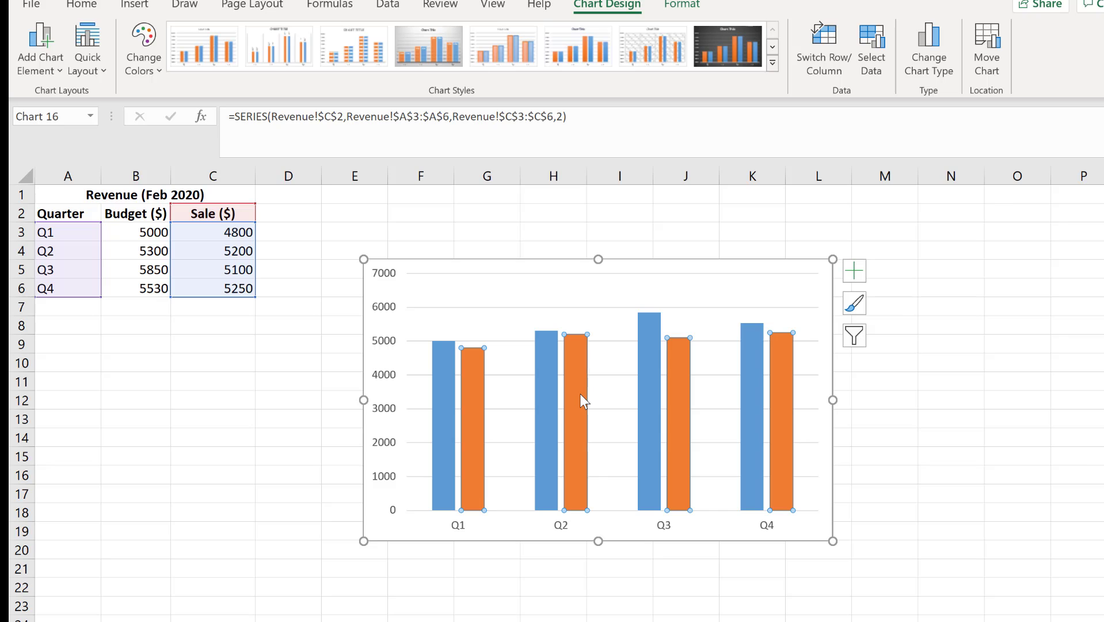
key(Delete)
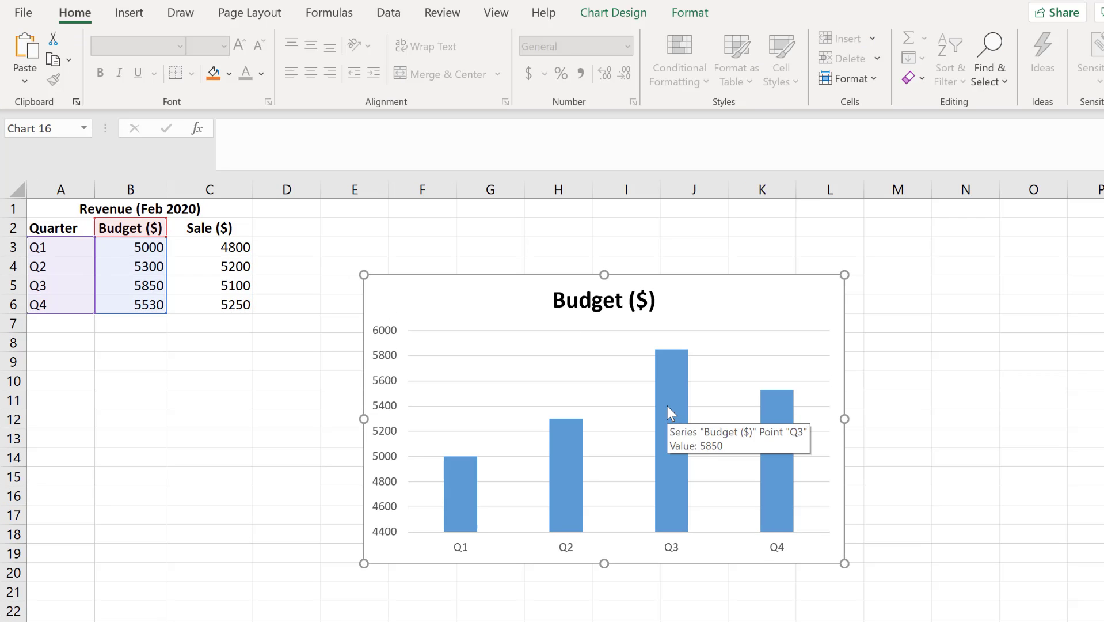
- Duplicate the Budget ($) series within the chart by copying it and pasting it back into the chart
click(668, 397)
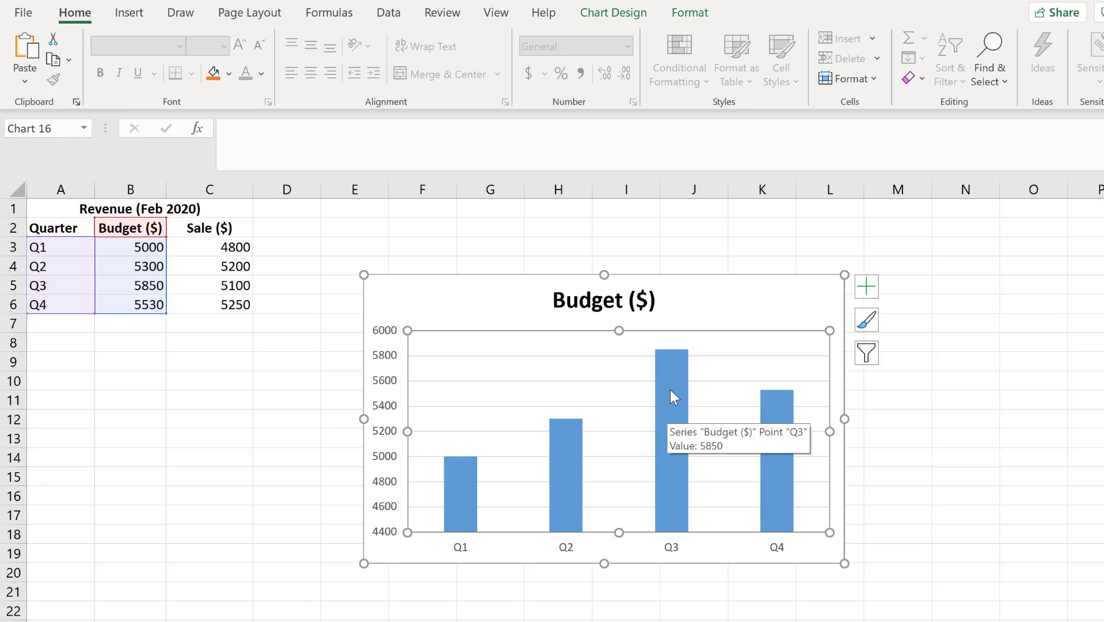
click(672, 388)
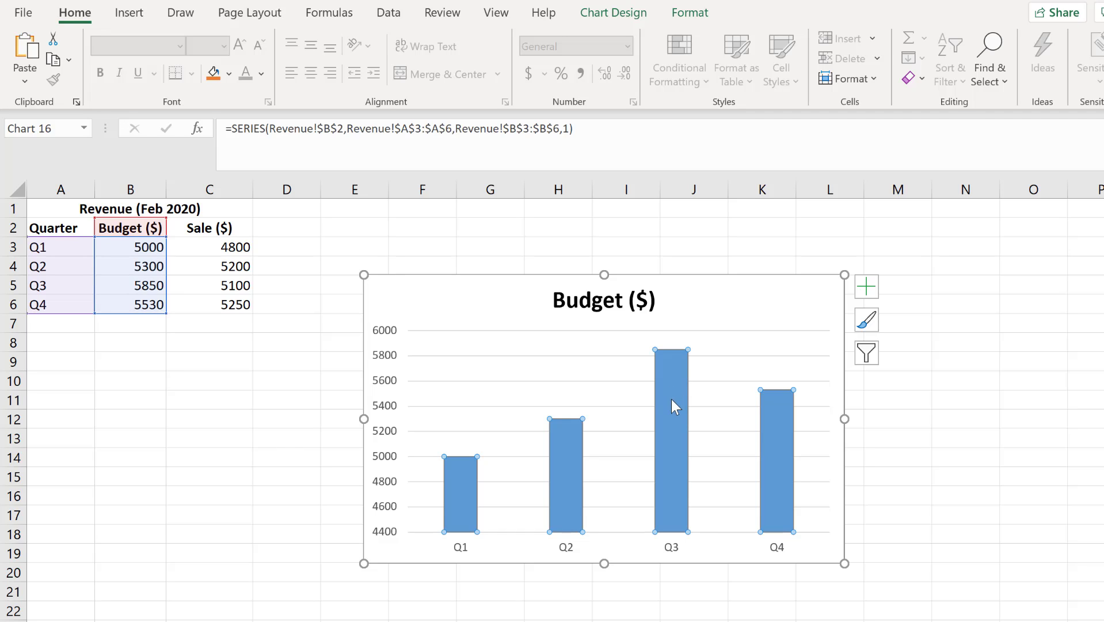
mouse_move(687, 356)
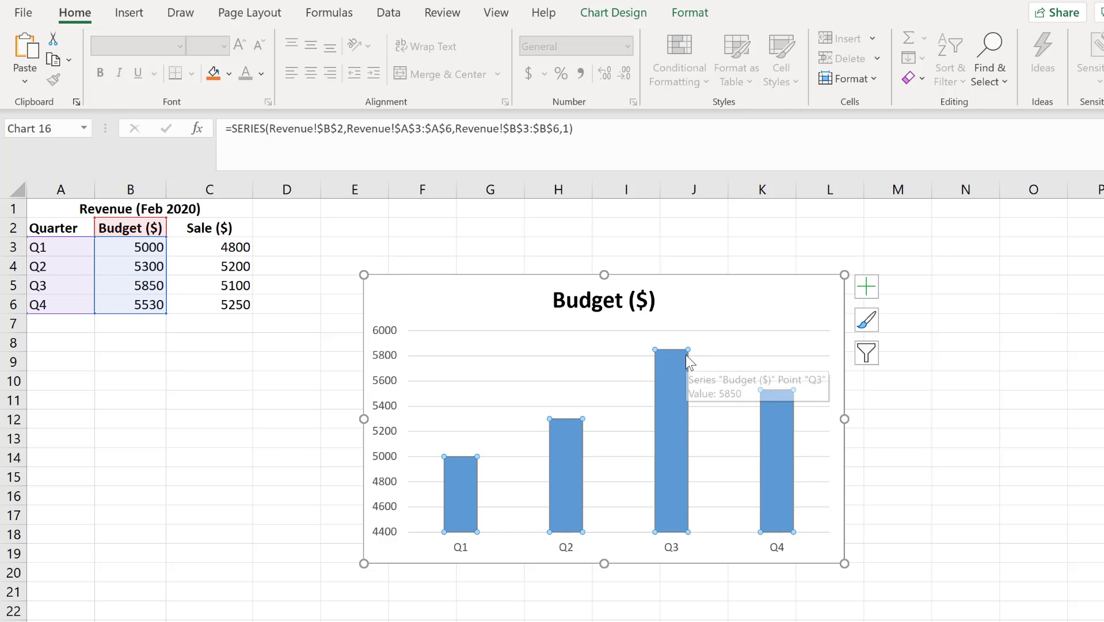
key(ctrl+c)
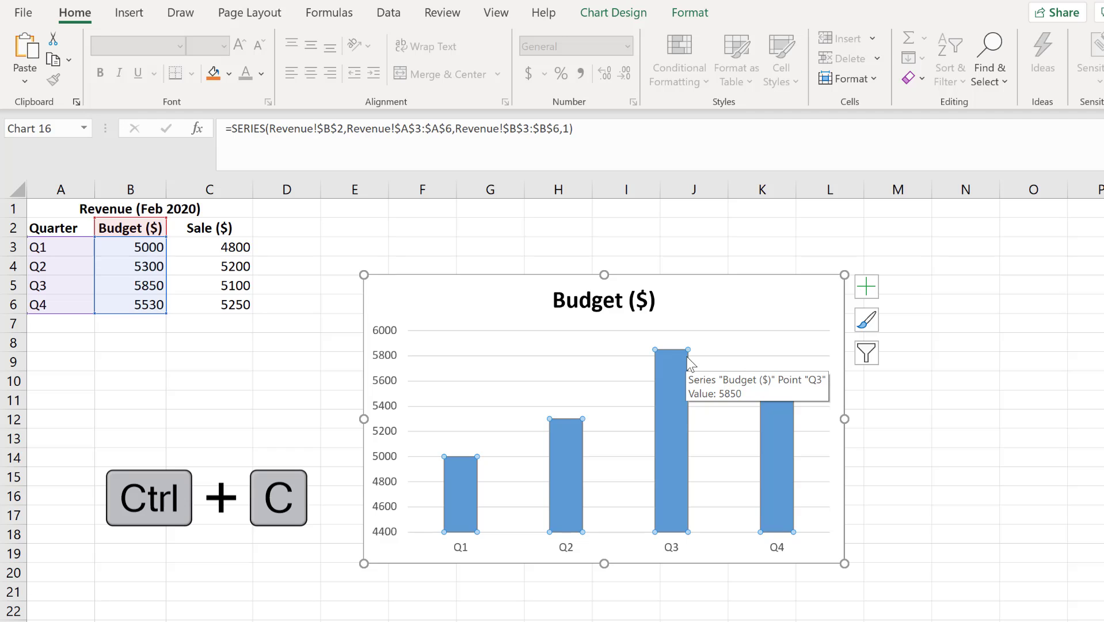
key(Escape)
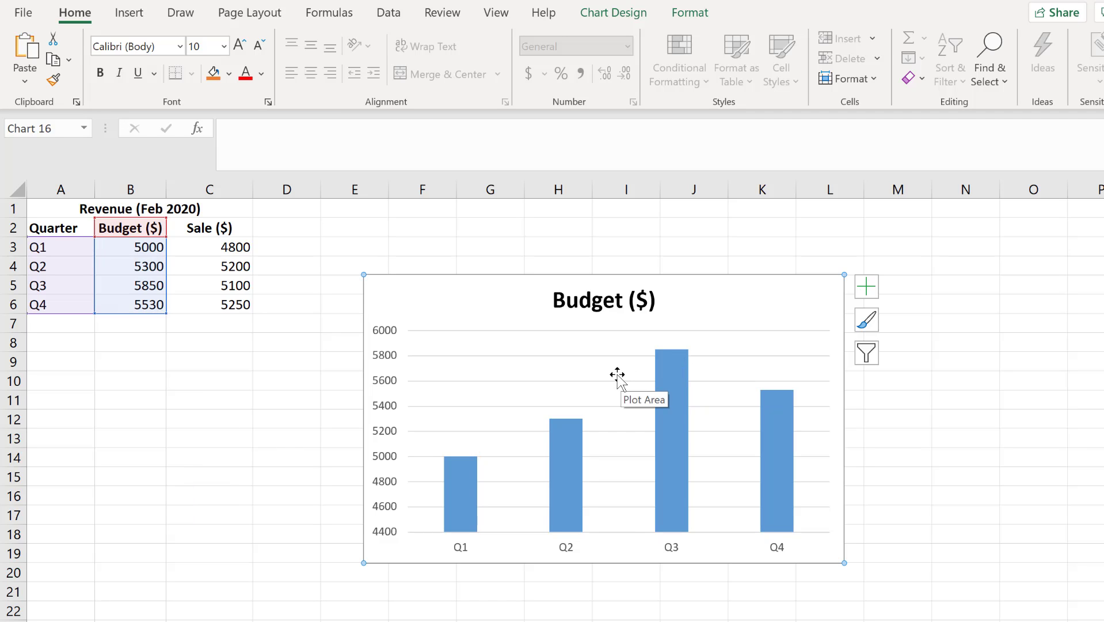
key(ctrl+v)
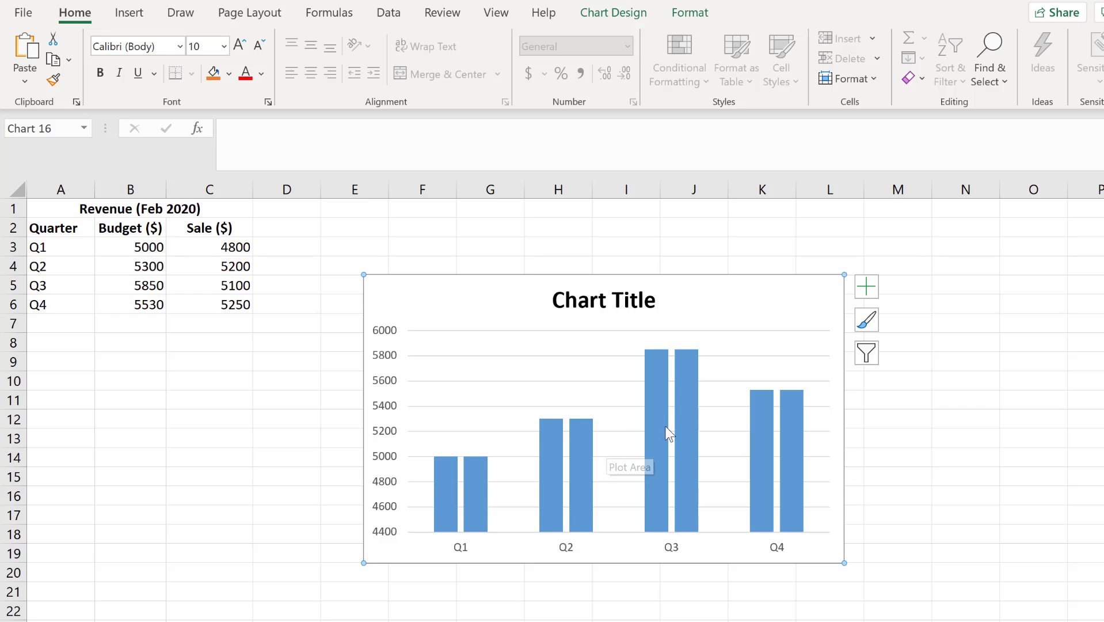
- Edit the duplicated series' formula so its name refers to Revenue!$C$2 and its values to Revenue!$C$3:$C$6
click(690, 416)
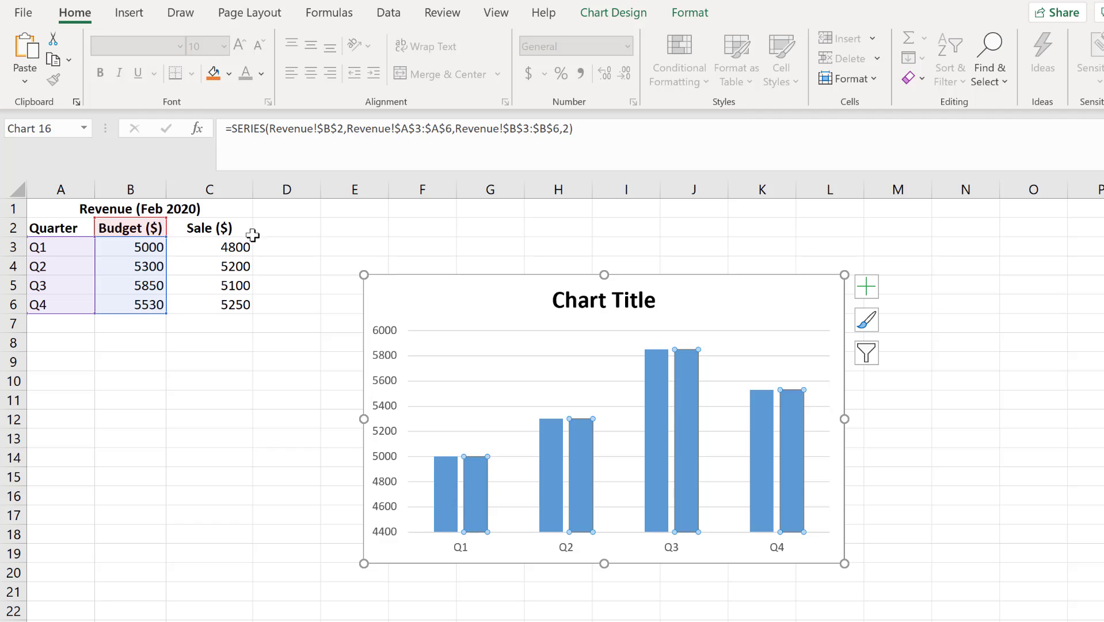
click(329, 128)
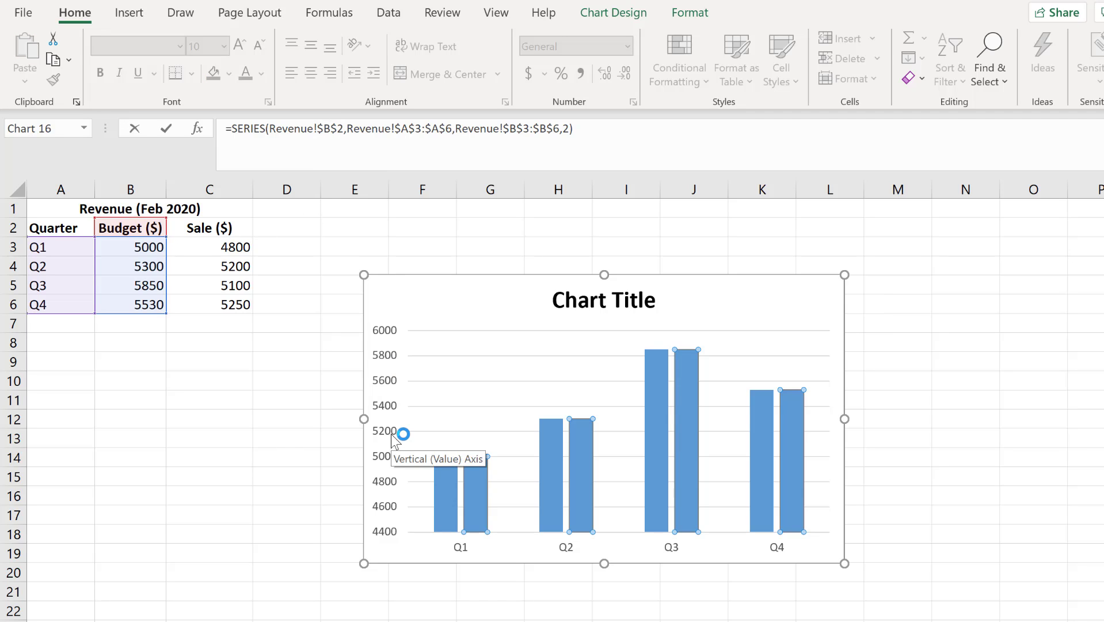
key(BackSpace)
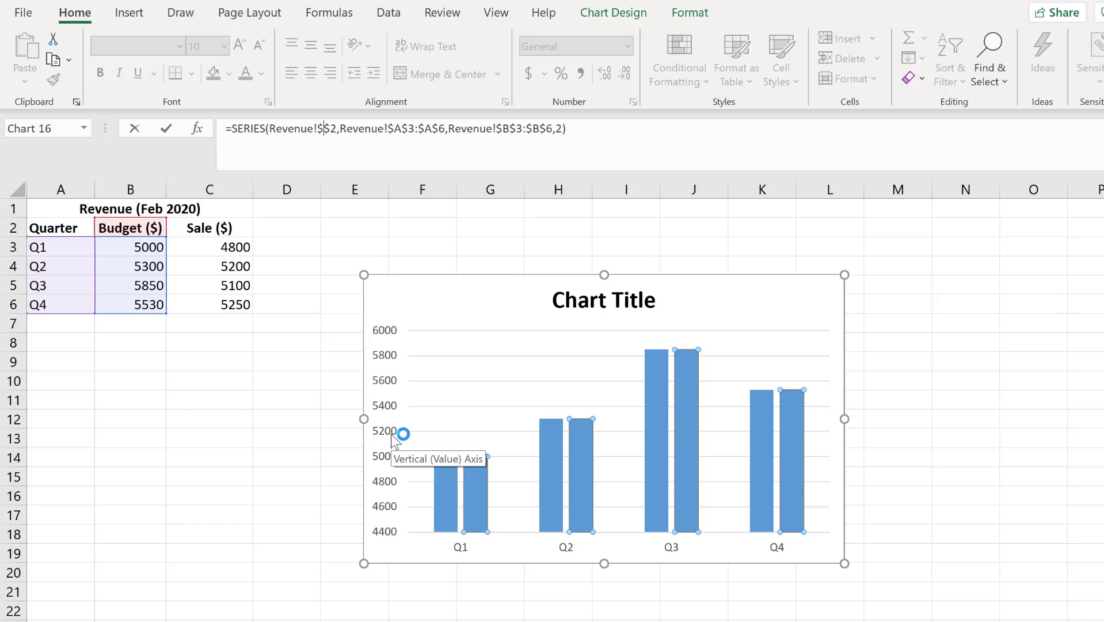
text(C)
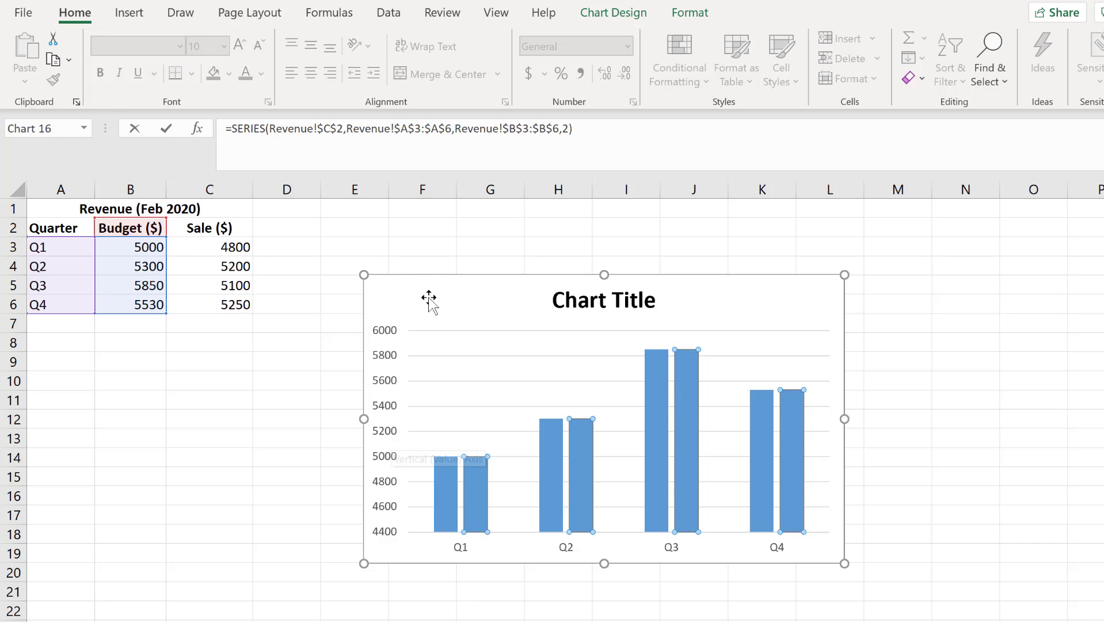
click(519, 128)
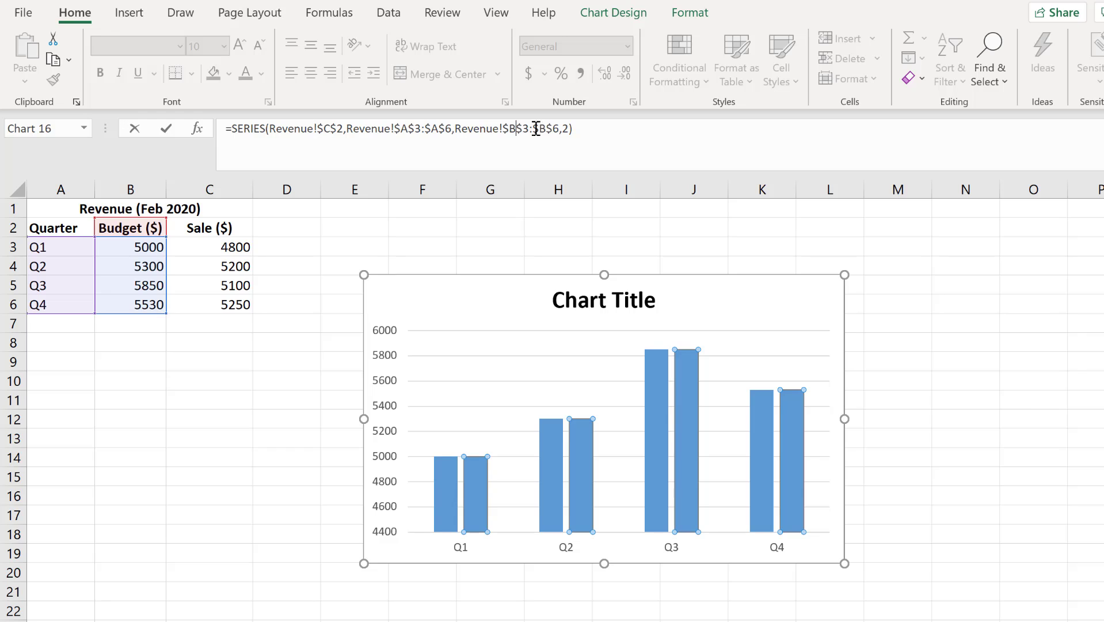
key(BackSpace)
text(C)
click(548, 128)
key(BackSpace)
text(C)
key(Return)
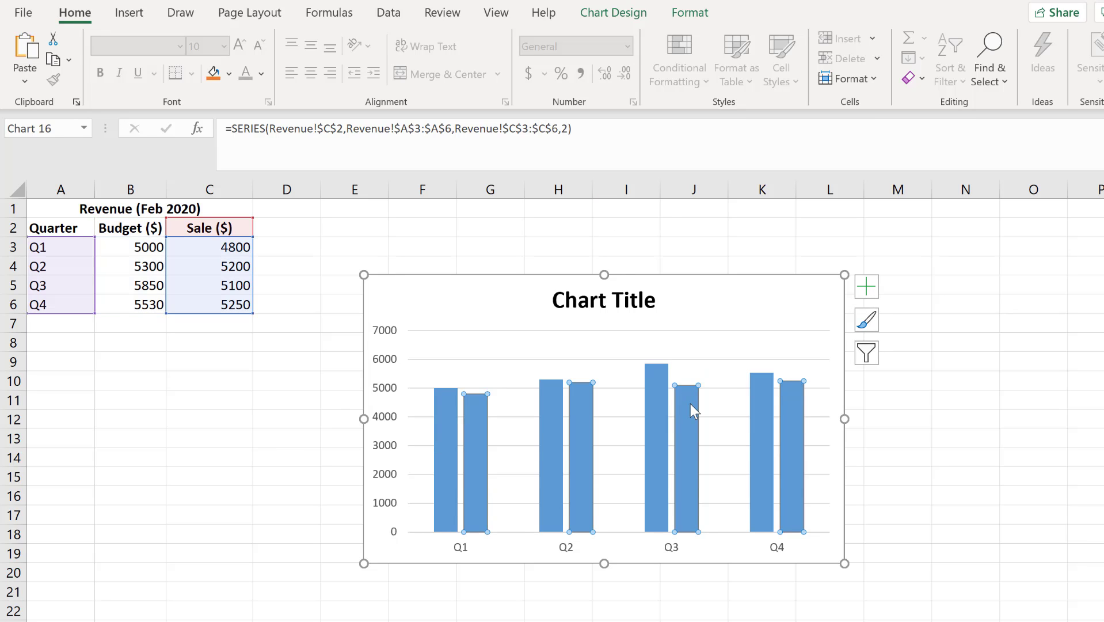
mouse_move(693, 407)
click(722, 369)
click(693, 408)
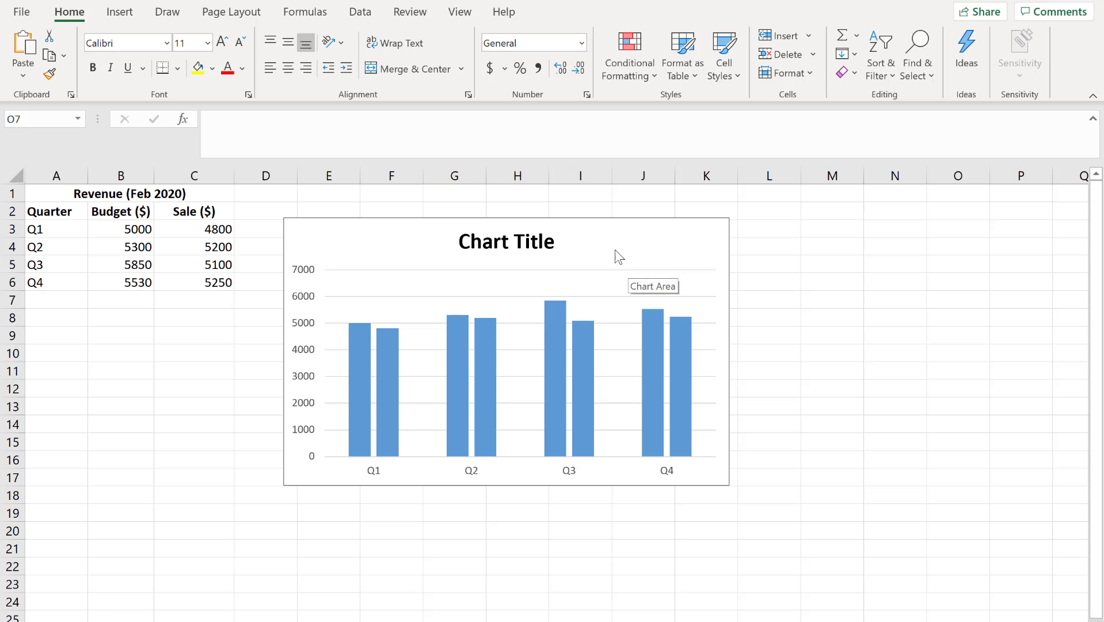
- Open the chart's formatting options and change the Budget ($) series' solid fill to the orange theme color
click(583, 233)
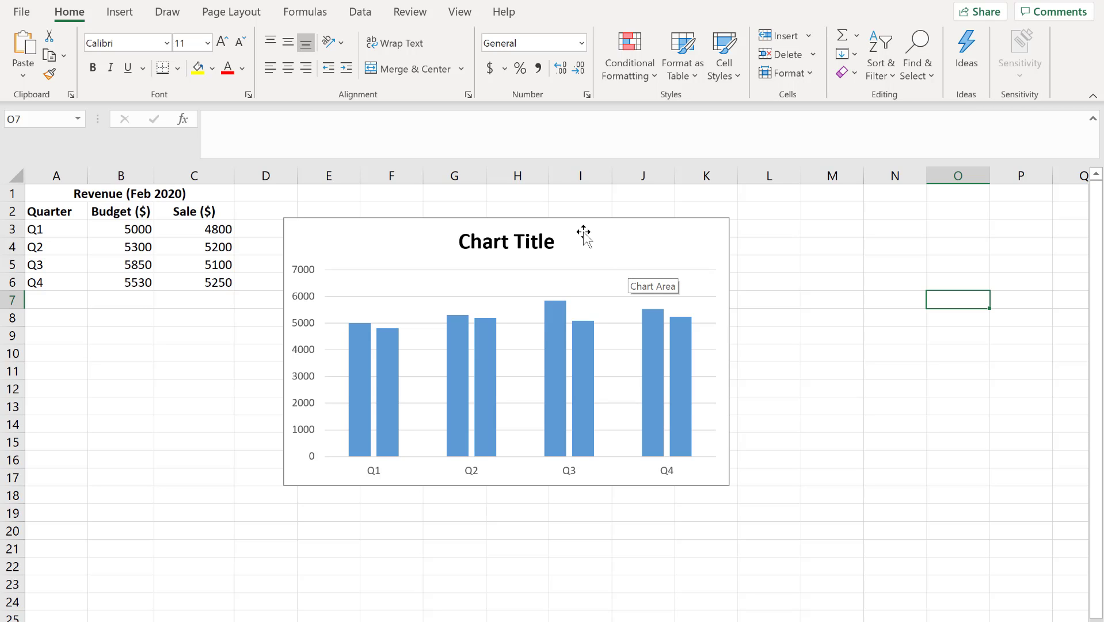
double_click(587, 247)
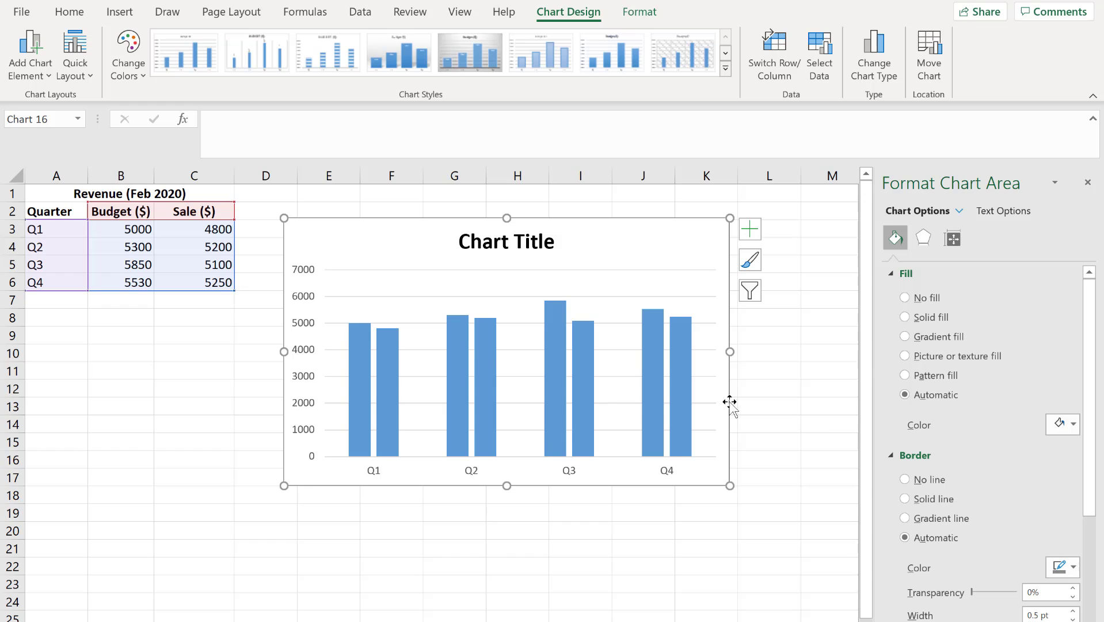
mouse_move(551, 323)
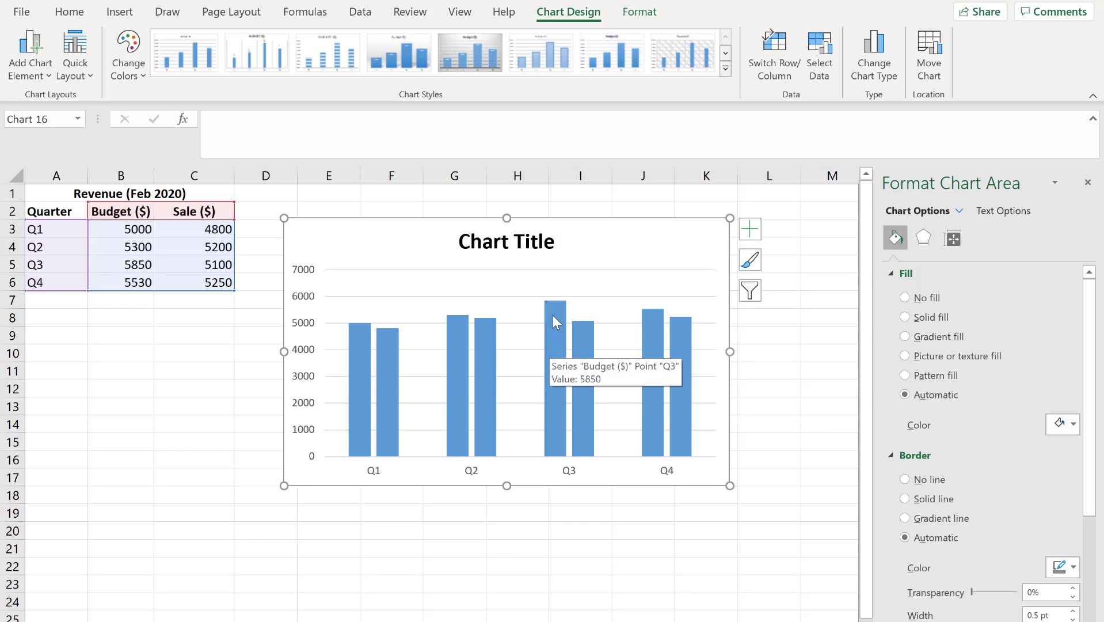
click(556, 312)
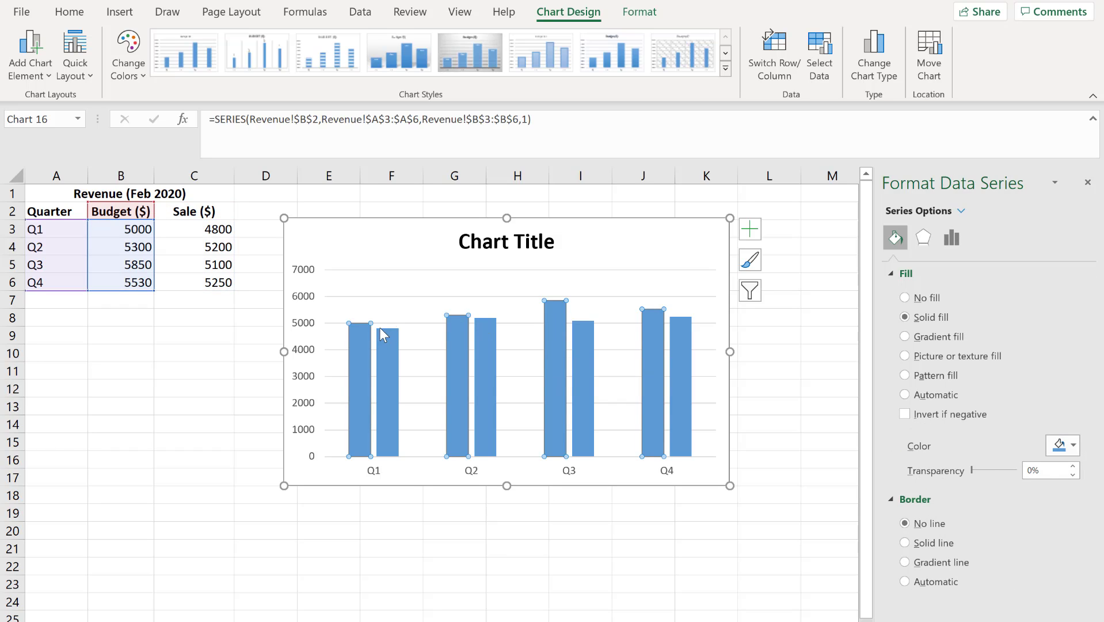
mouse_move(460, 345)
click(1075, 446)
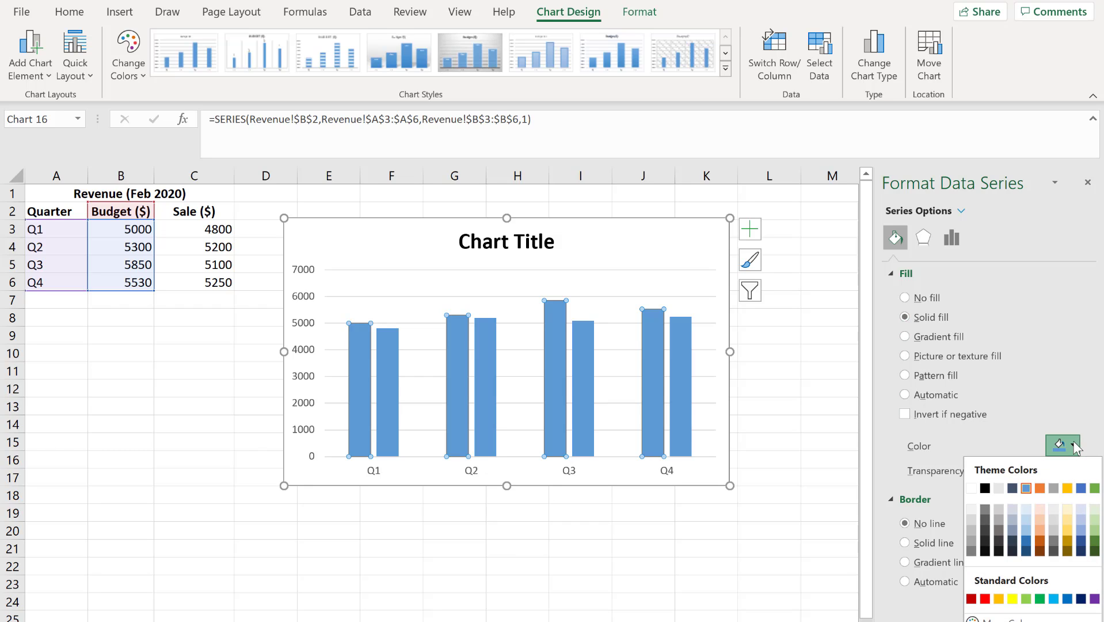
click(1040, 488)
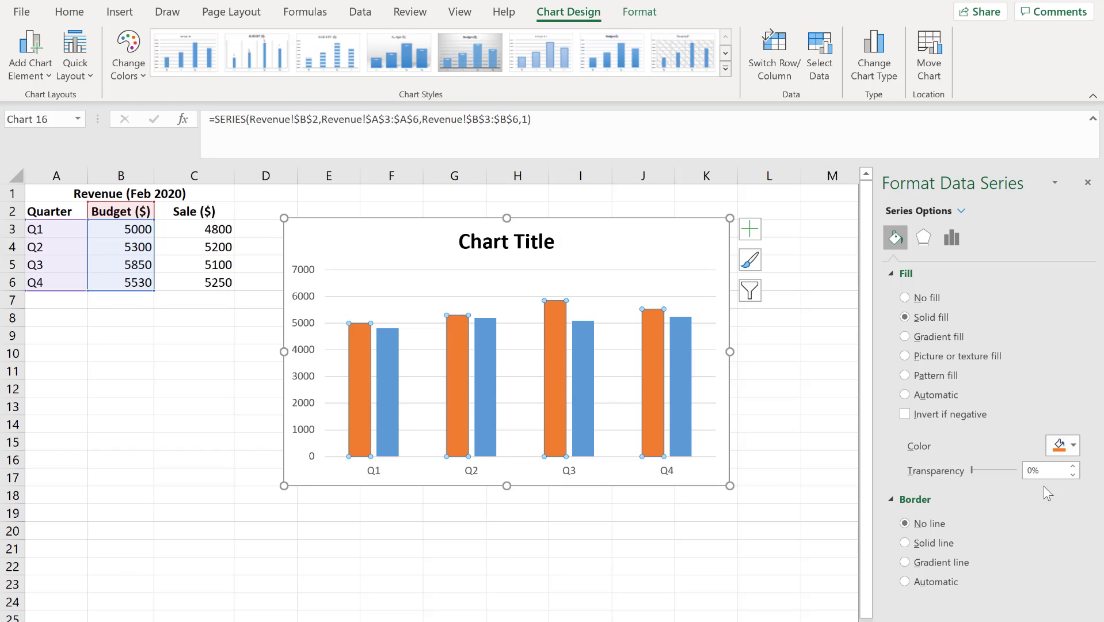